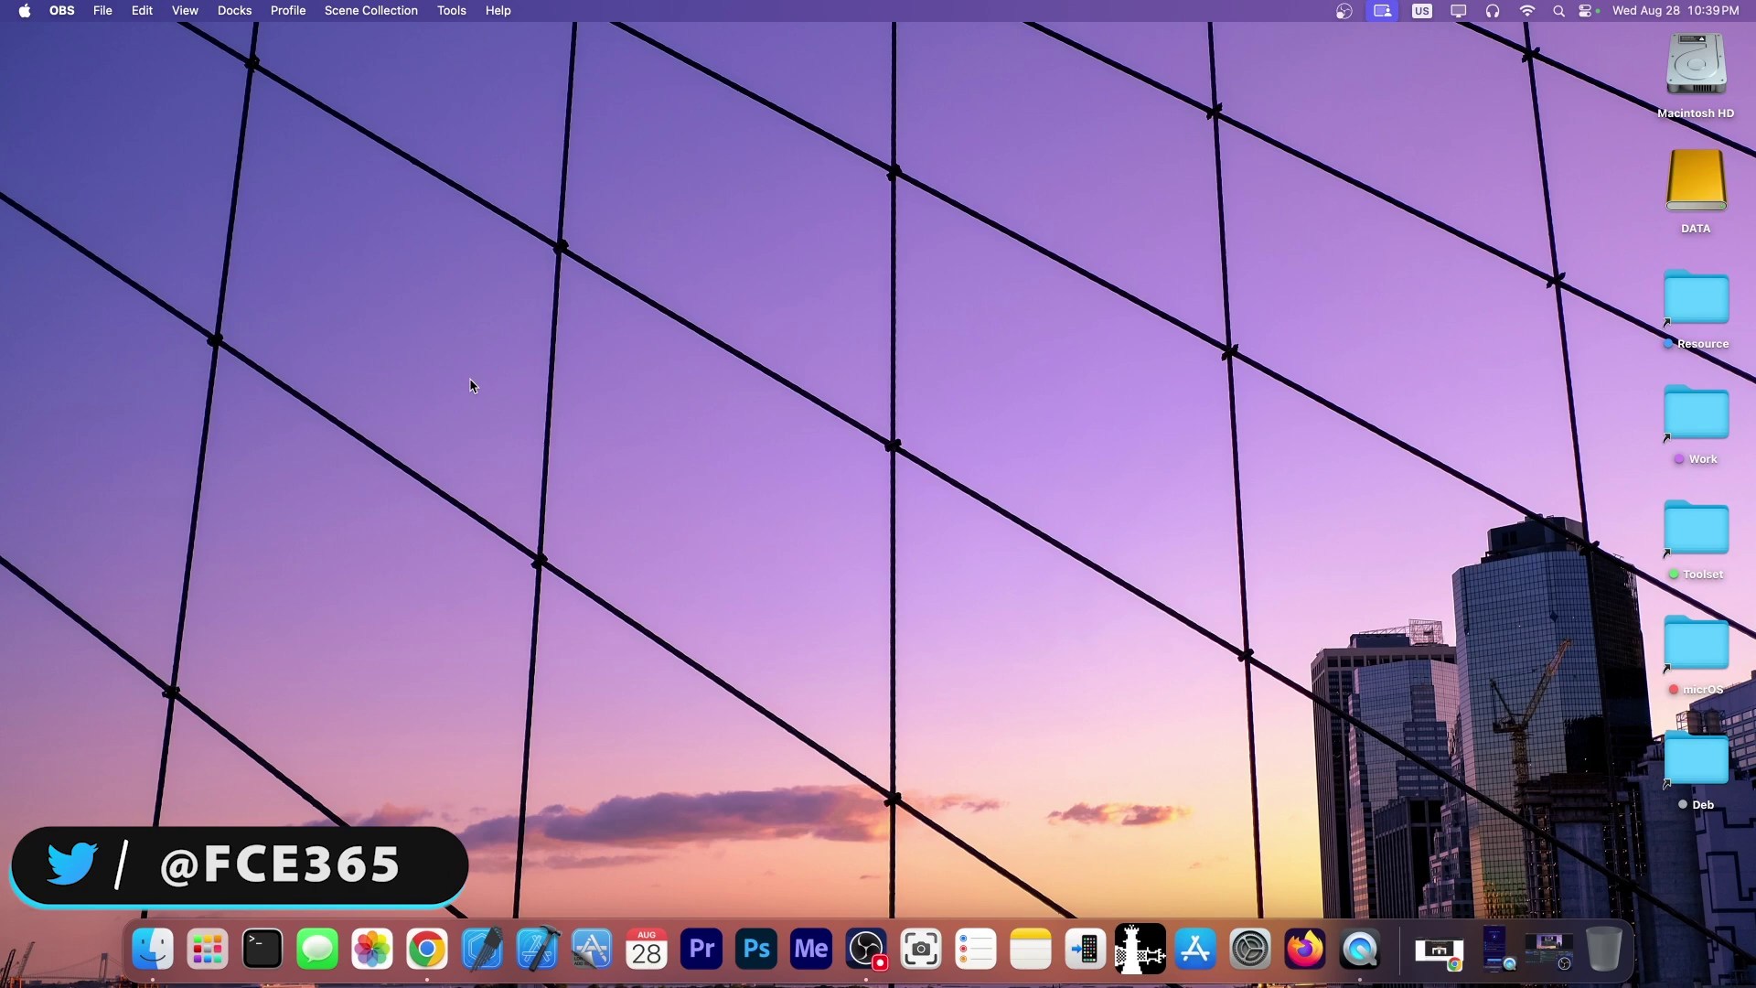
Bring Chrome forward with the zjailbreak.store homepage and other jailbreak site tabs
{"action": "left_click", "coordinate": [426, 948]}
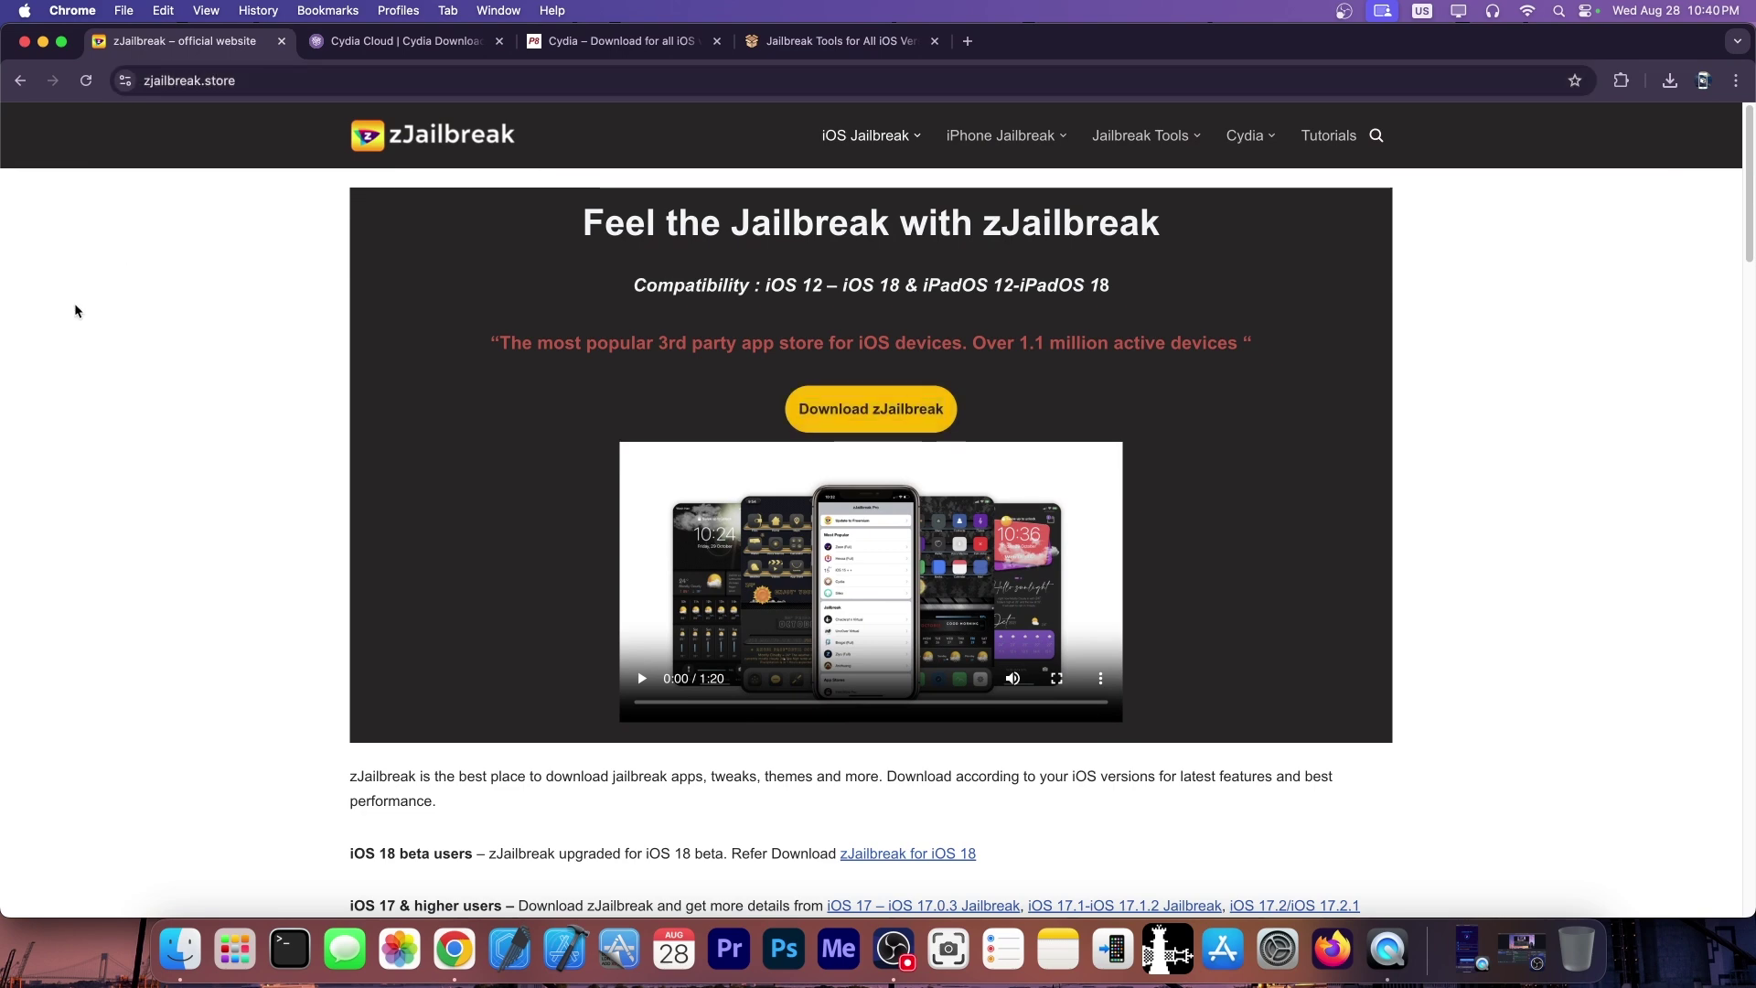
{"action": "scroll", "coordinate": [75, 310], "scroll_direction": "down", "scroll_amount": 2}
{"action": "scroll", "coordinate": [70, 311], "scroll_direction": "down", "scroll_amount": 2}
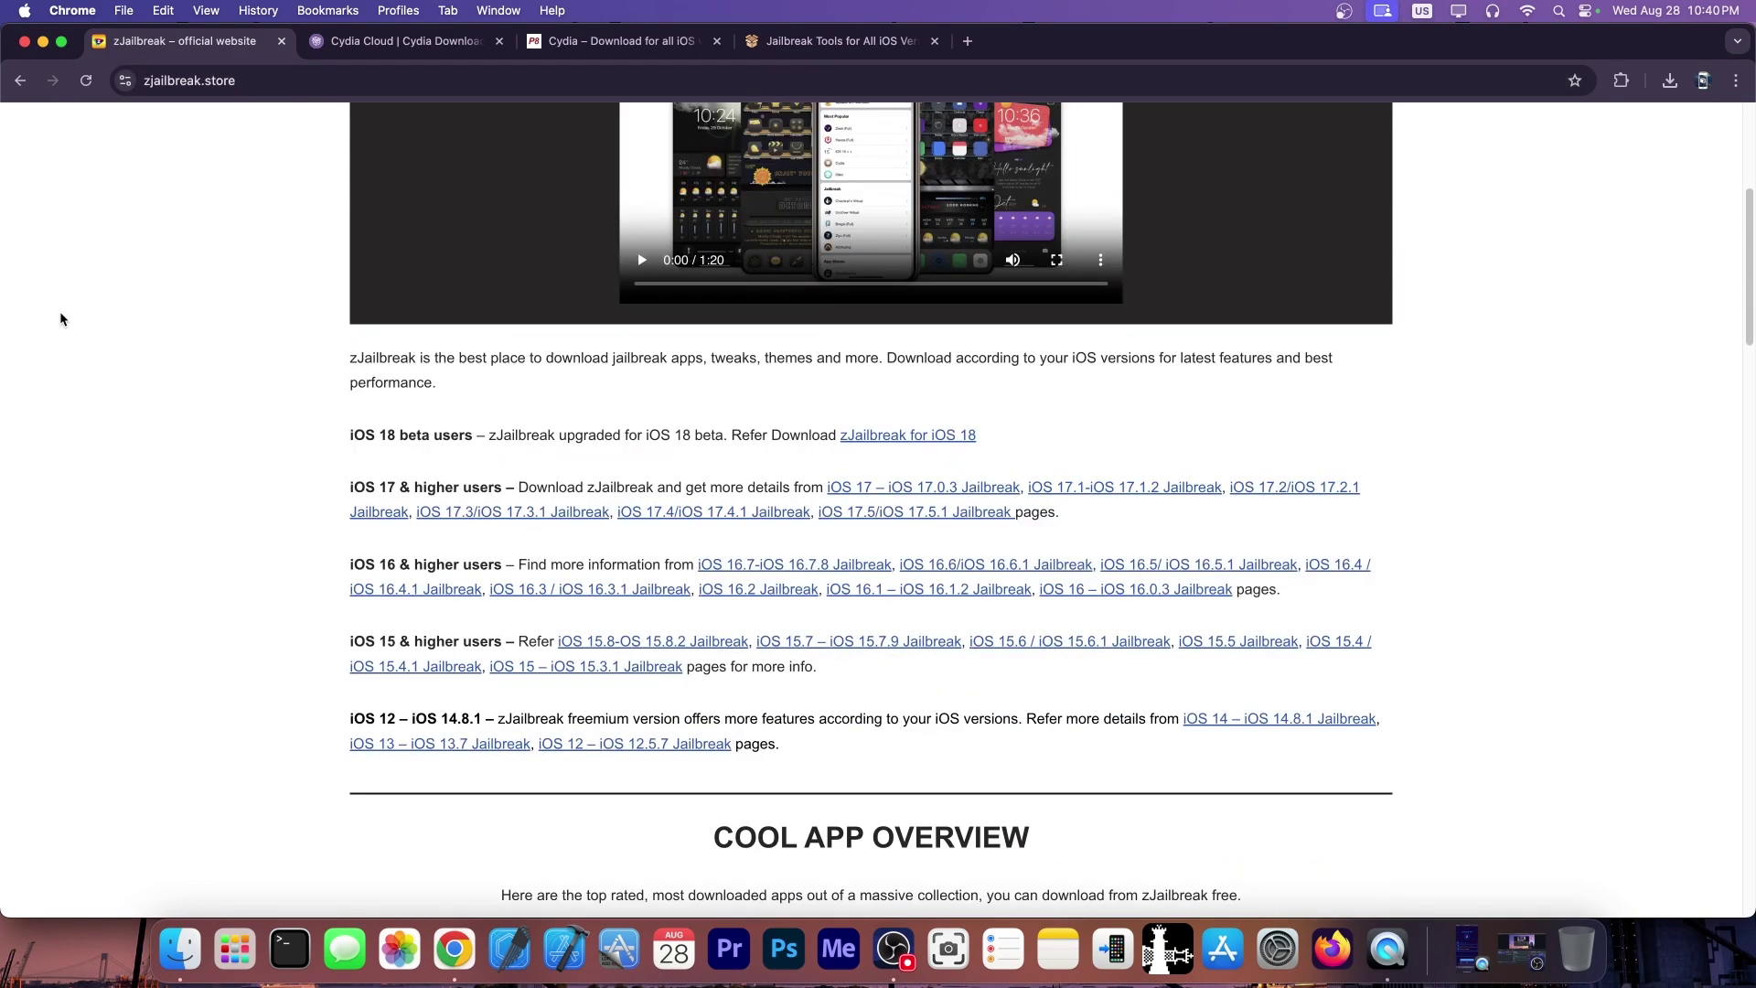
{"action": "scroll", "coordinate": [60, 319], "scroll_direction": "up", "scroll_amount": 4}
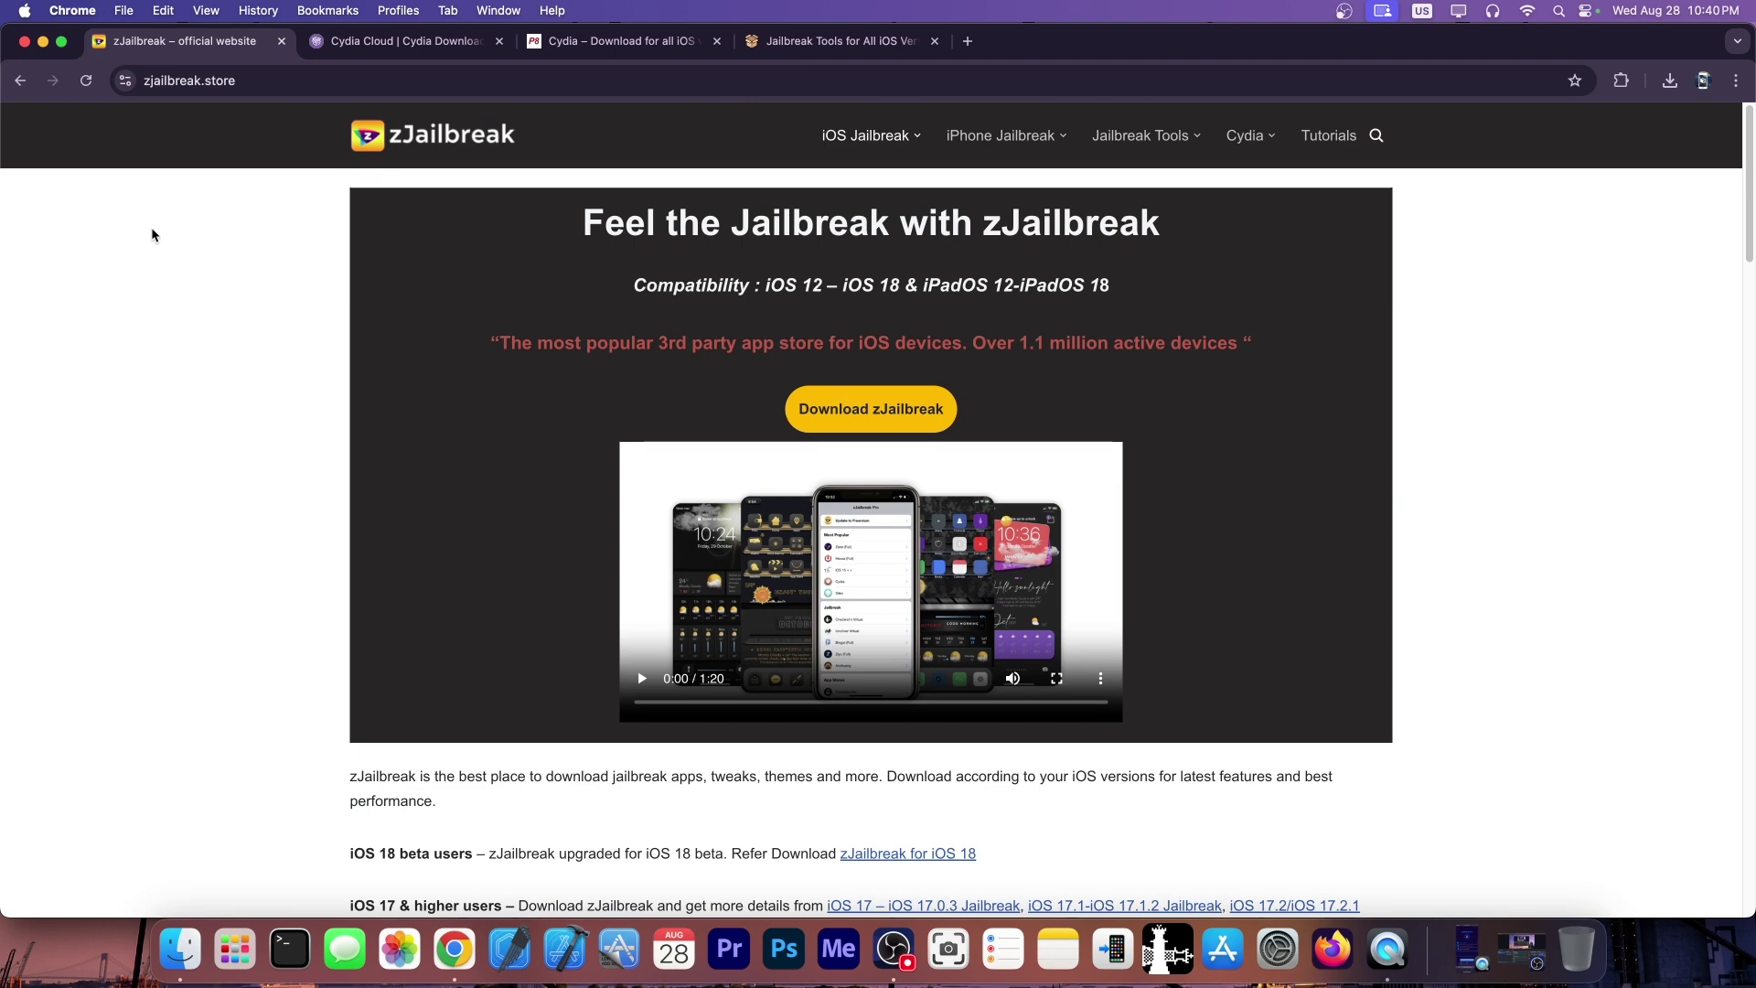
Flip from Cydia Cloud to the Pangu8 Cydia tab and back to Cydia Cloud
{"action": "left_click", "coordinate": [398, 41]}
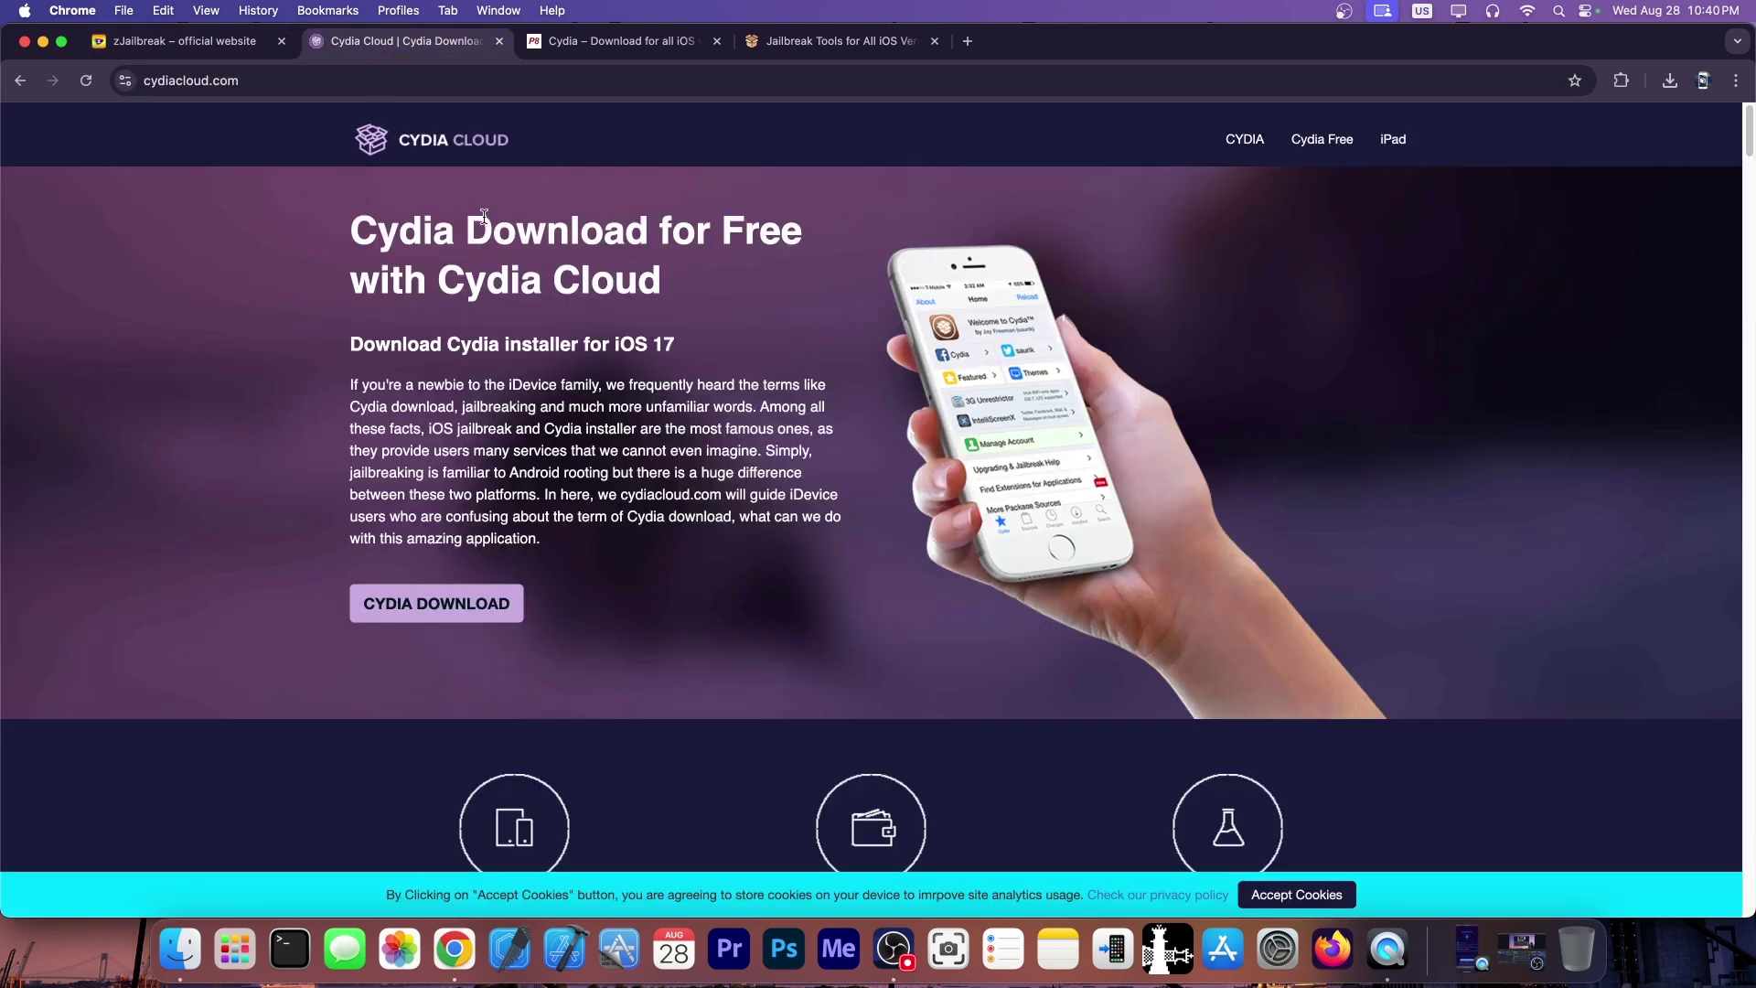
{"action": "left_click", "coordinate": [680, 42]}
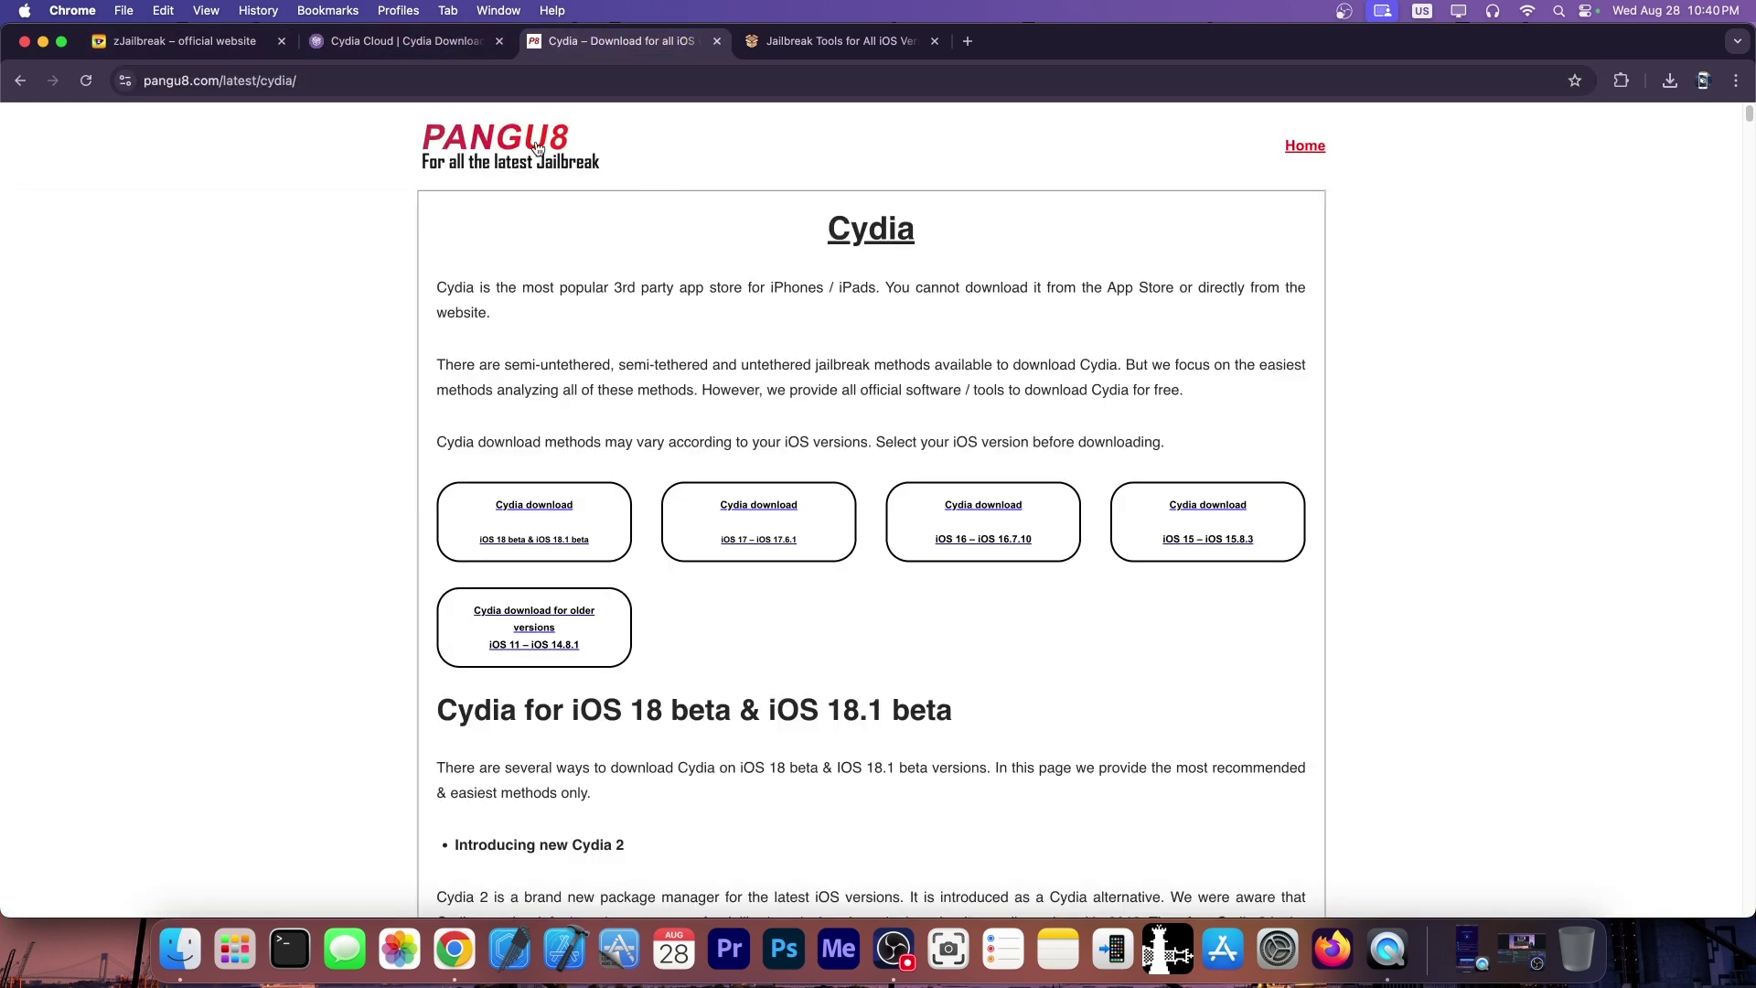
{"action": "left_click", "coordinate": [397, 42]}
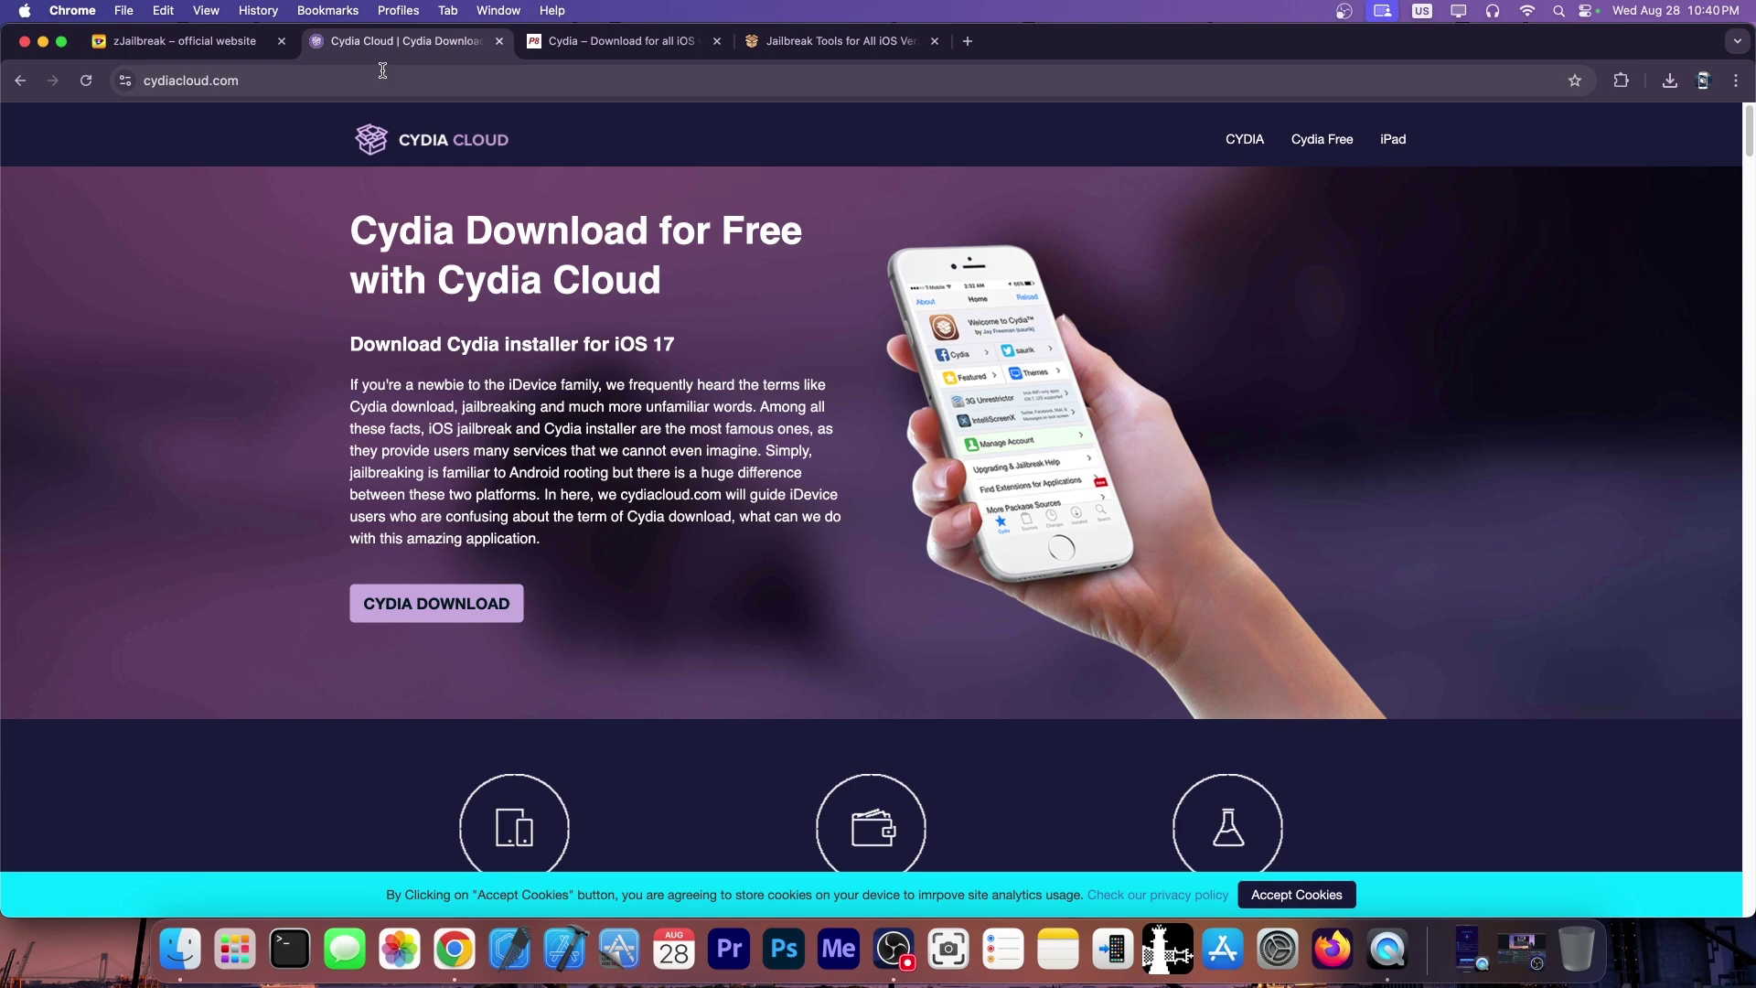
{"action": "scroll", "coordinate": [667, 464], "scroll_direction": "down", "scroll_amount": 3}
{"action": "scroll", "coordinate": [425, 363], "scroll_direction": "down", "scroll_amount": 2}
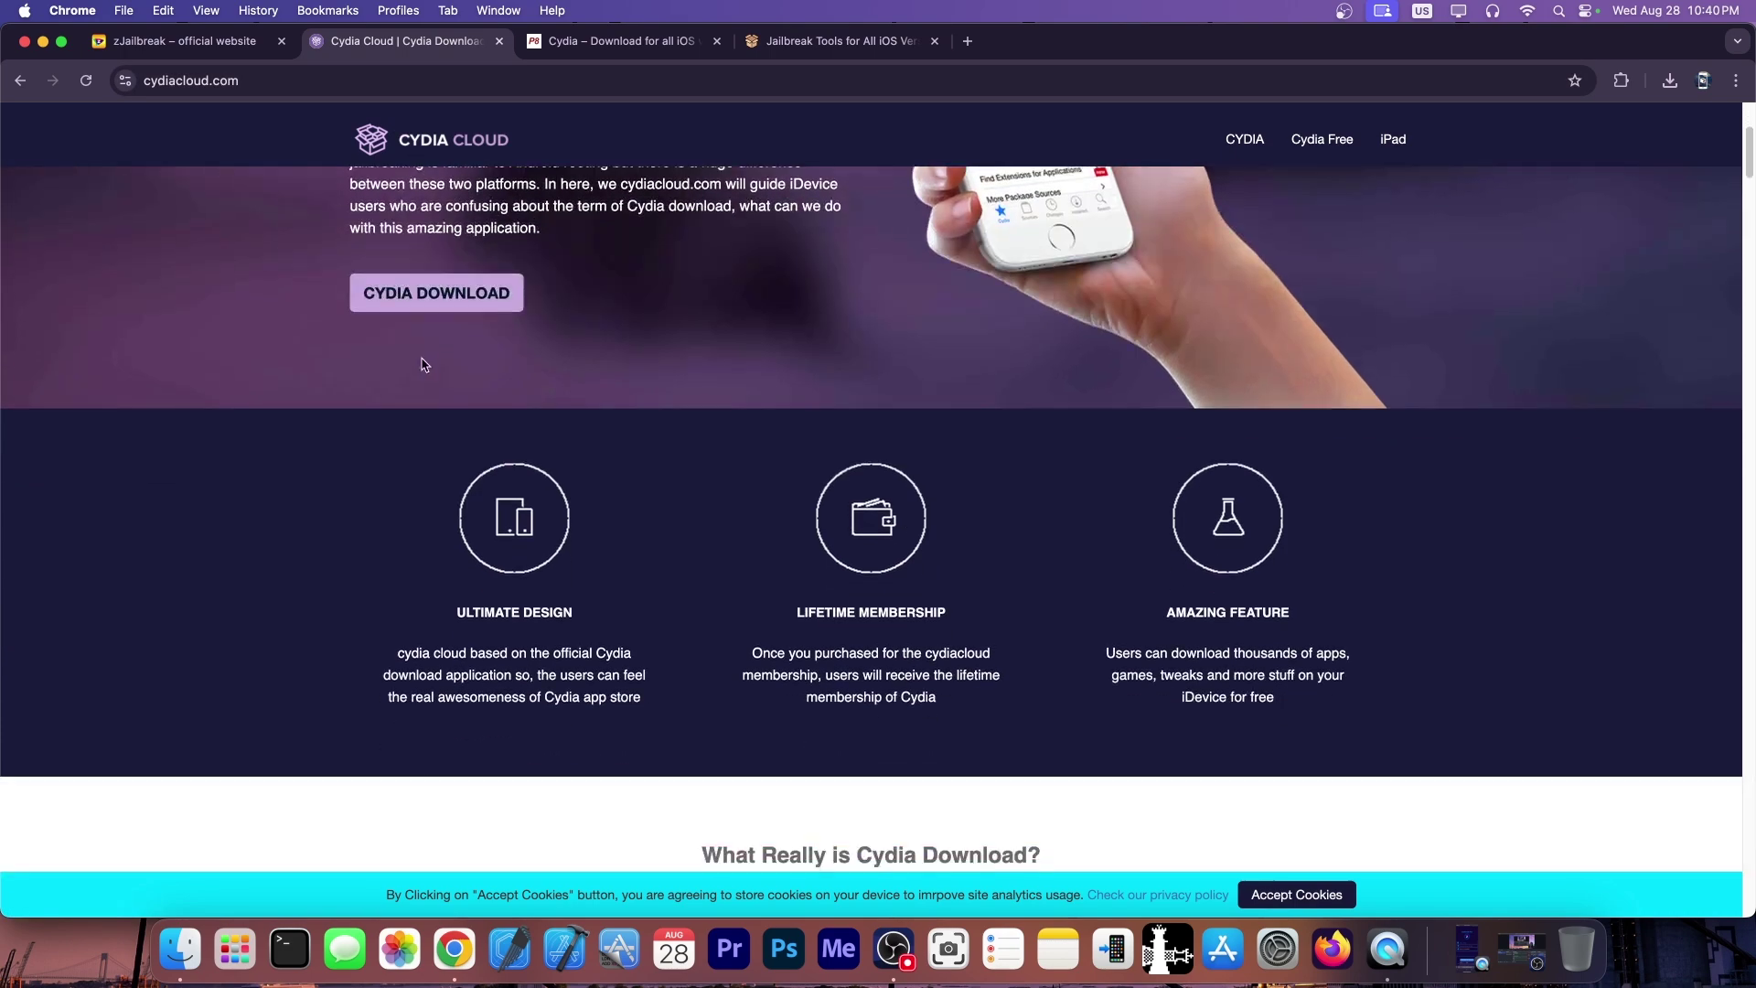
{"action": "scroll", "coordinate": [424, 364], "scroll_direction": "down", "scroll_amount": 3}
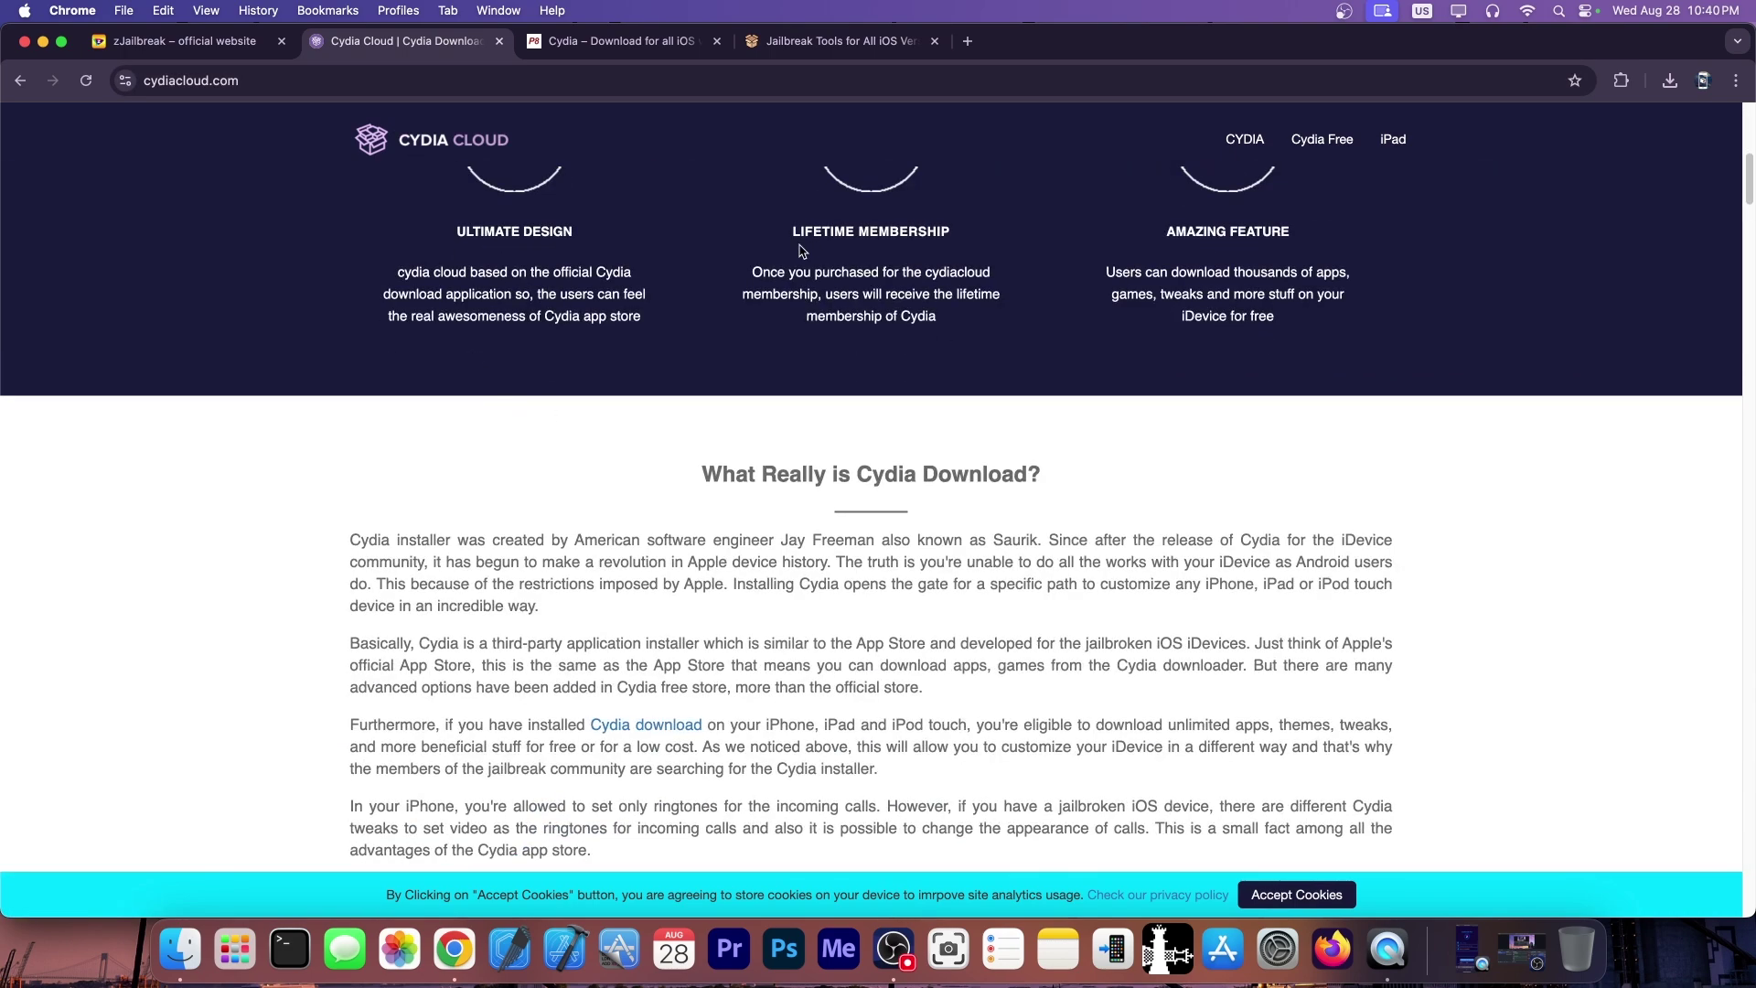
{"action": "scroll", "coordinate": [868, 246], "scroll_direction": "down", "scroll_amount": 5}
{"action": "scroll", "coordinate": [883, 257], "scroll_direction": "down", "scroll_amount": 4}
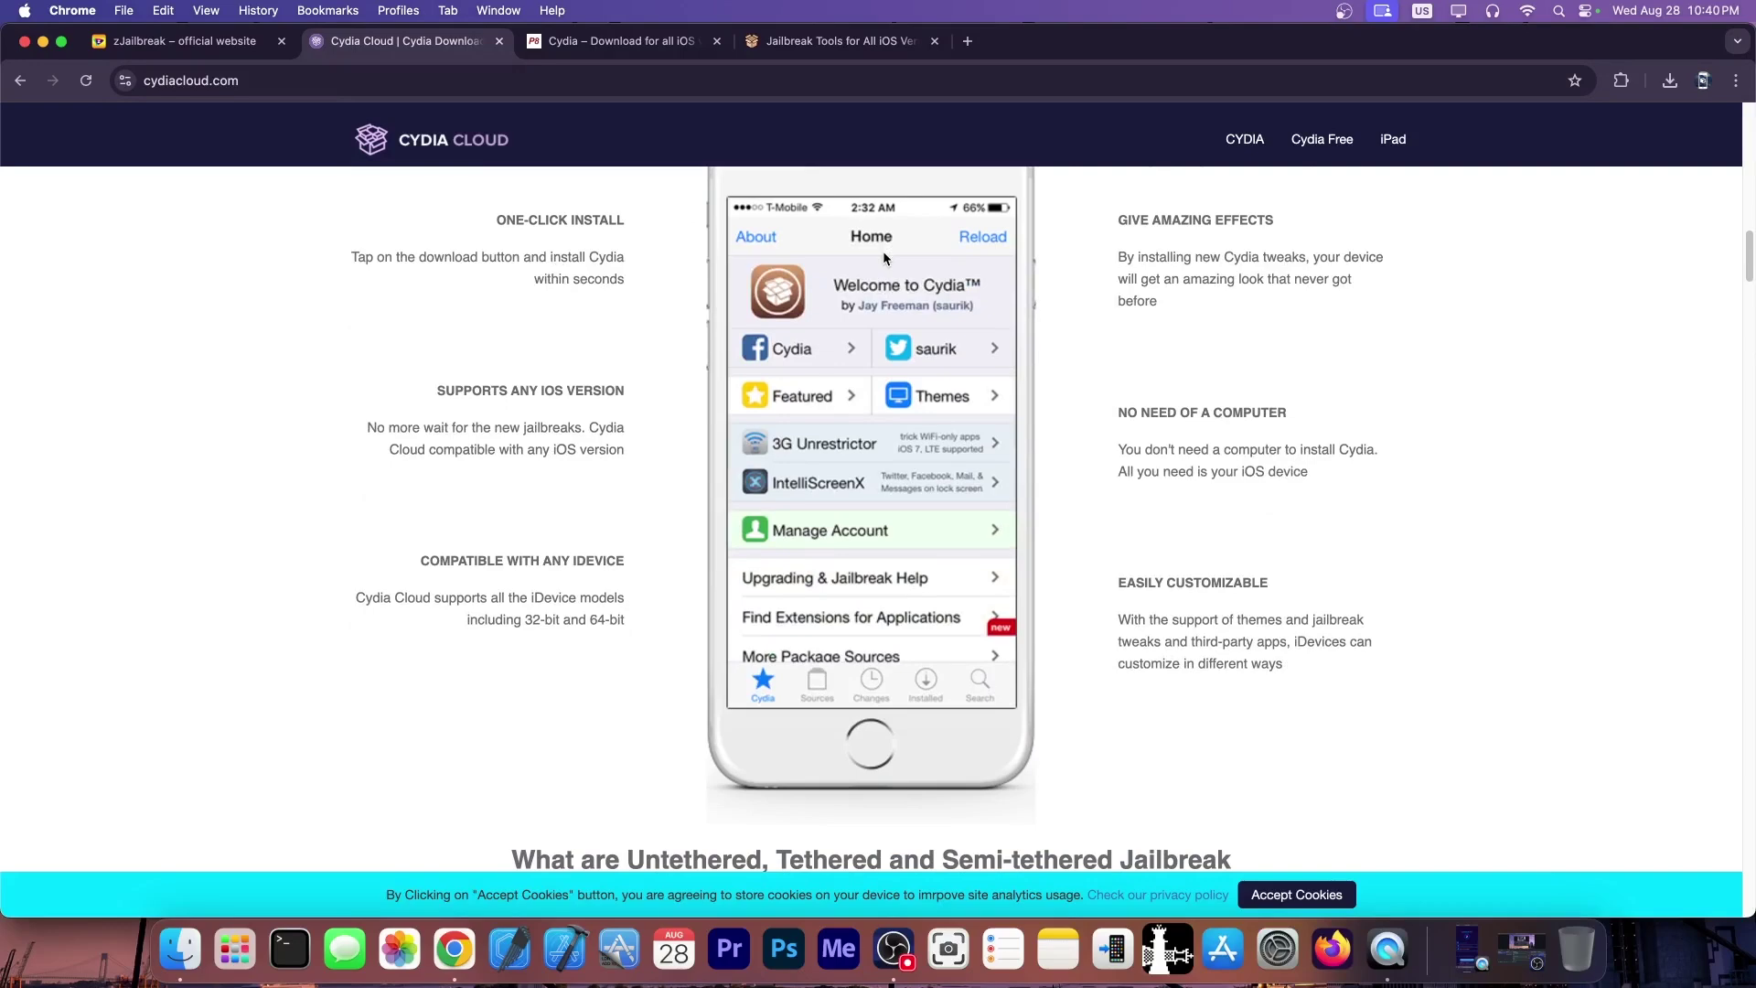
{"action": "scroll", "coordinate": [882, 251], "scroll_direction": "down", "scroll_amount": 3}
{"action": "scroll", "coordinate": [884, 255], "scroll_direction": "down", "scroll_amount": 3}
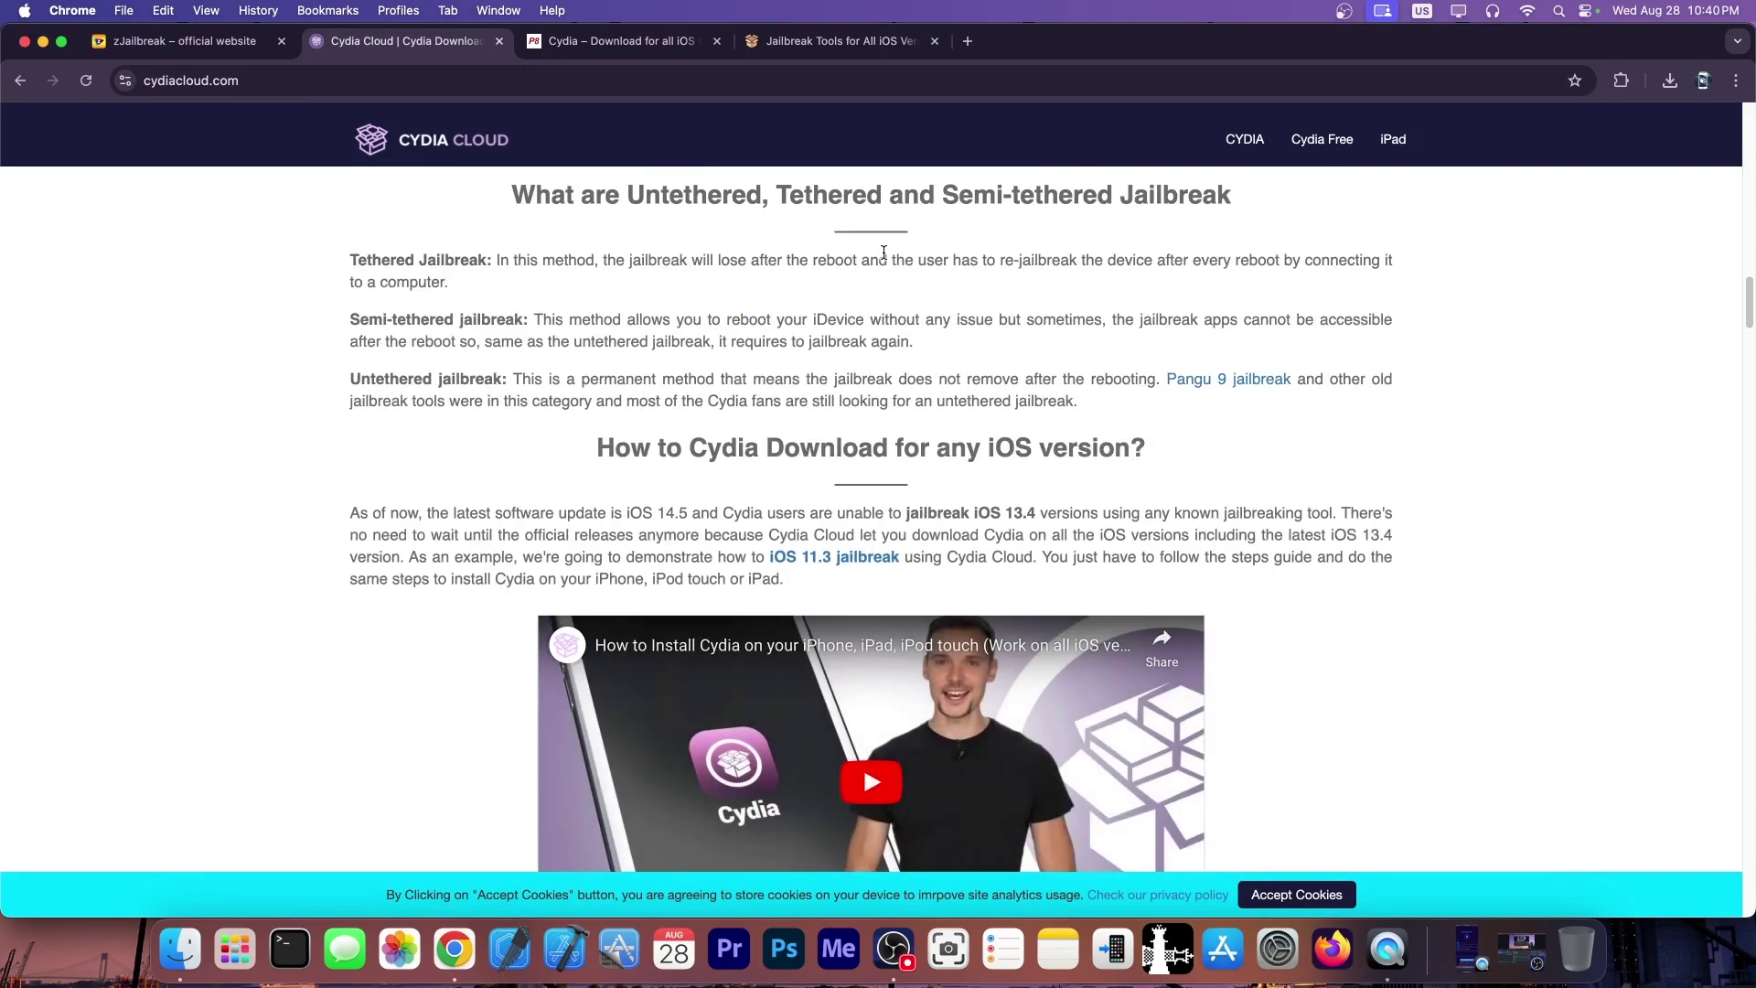
{"action": "scroll", "coordinate": [885, 253], "scroll_direction": "up", "scroll_amount": 5}
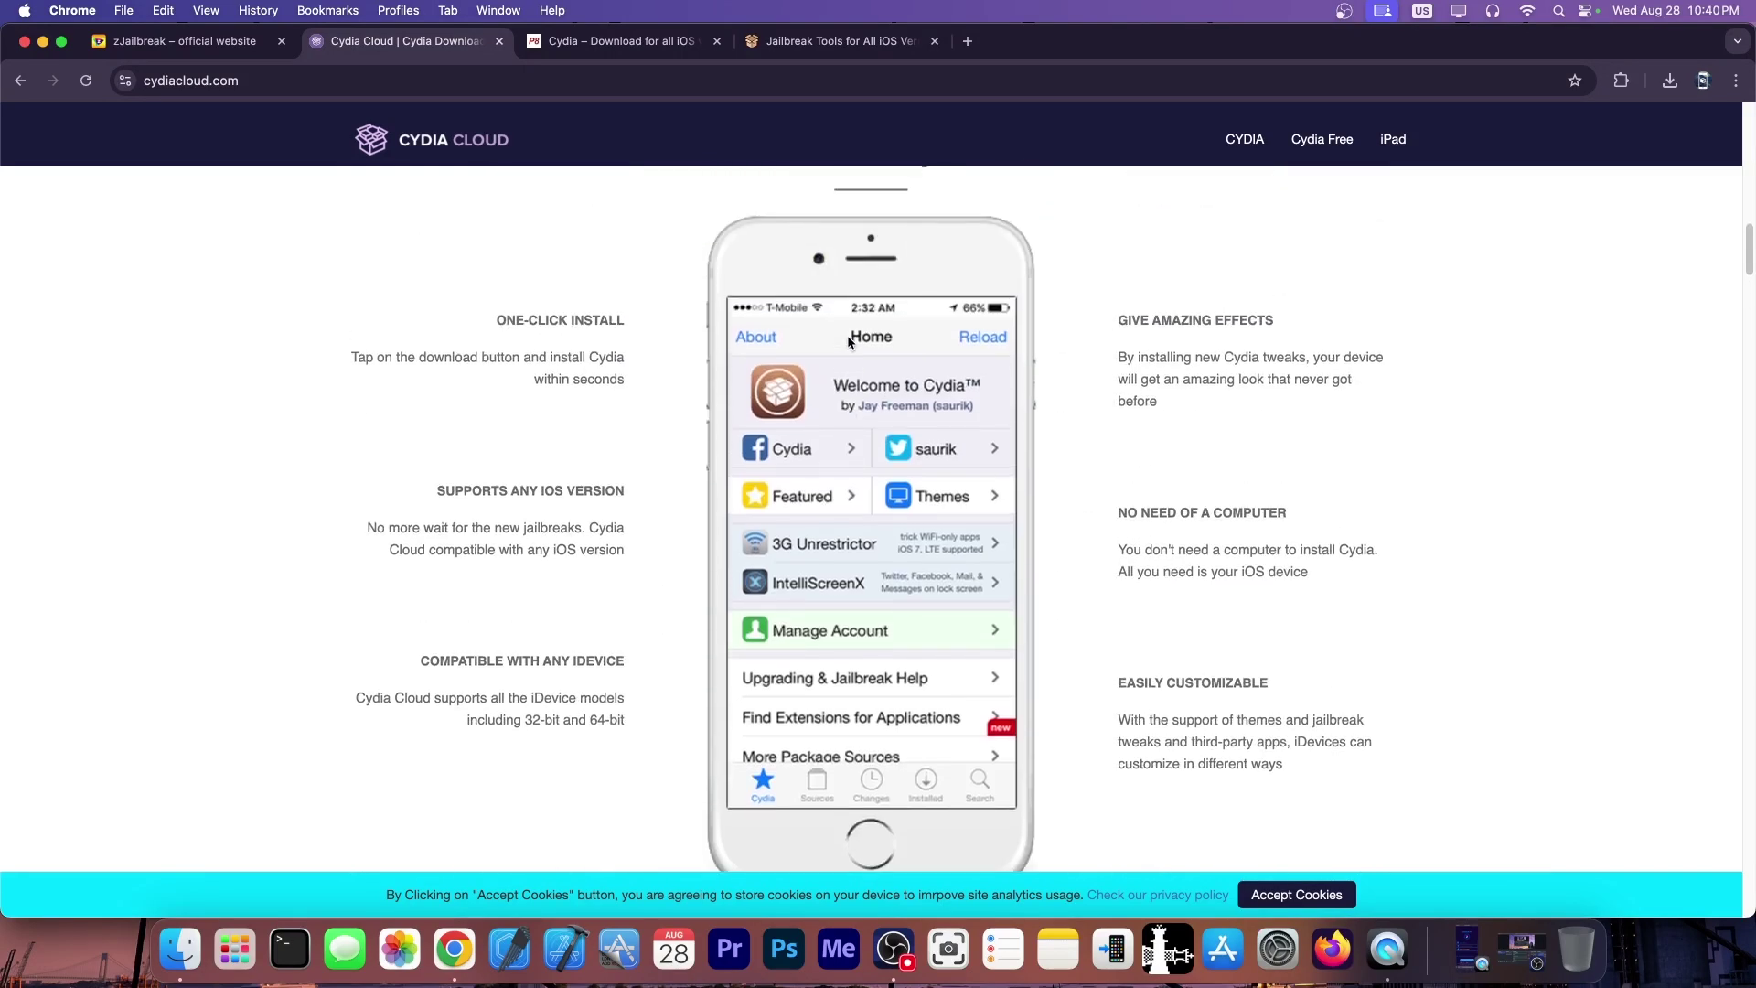
{"action": "scroll", "coordinate": [850, 341], "scroll_direction": "up", "scroll_amount": 3}
{"action": "scroll", "coordinate": [852, 343], "scroll_direction": "up", "scroll_amount": 5}
{"action": "scroll", "coordinate": [858, 344], "scroll_direction": "up", "scroll_amount": 5}
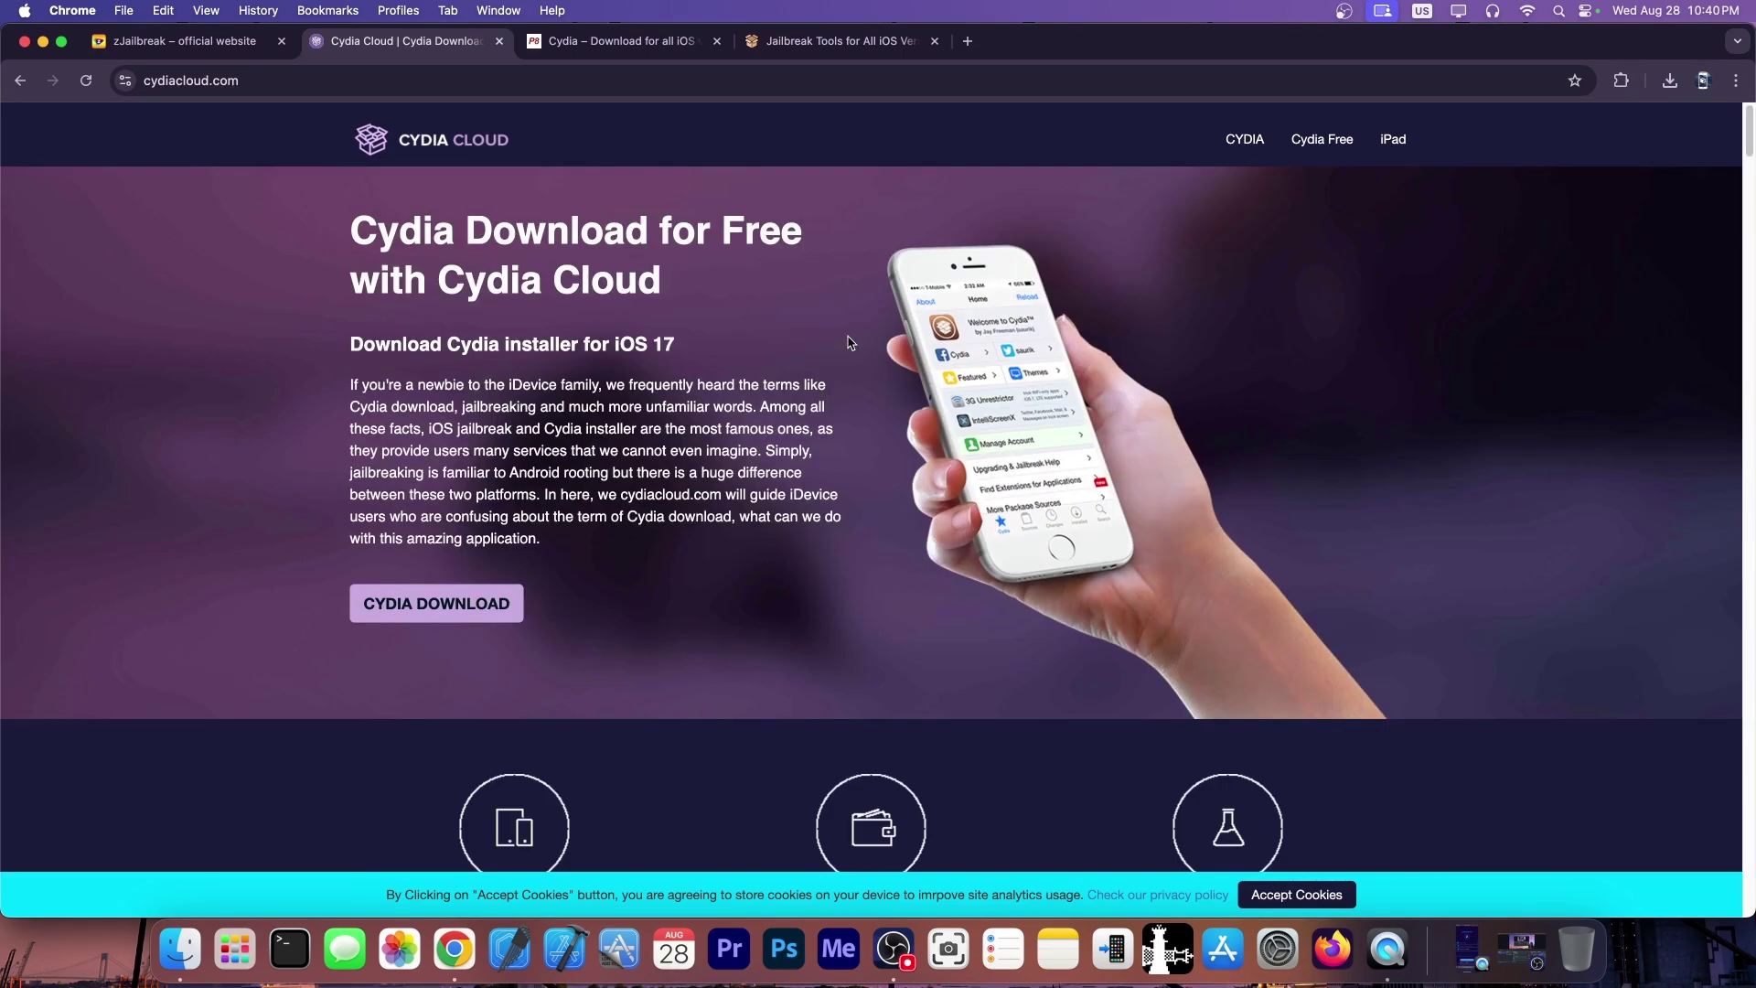
Return to the zJailbreak tab, then launch the checkra1n app from the Dock
{"action": "left_click", "coordinate": [185, 40]}
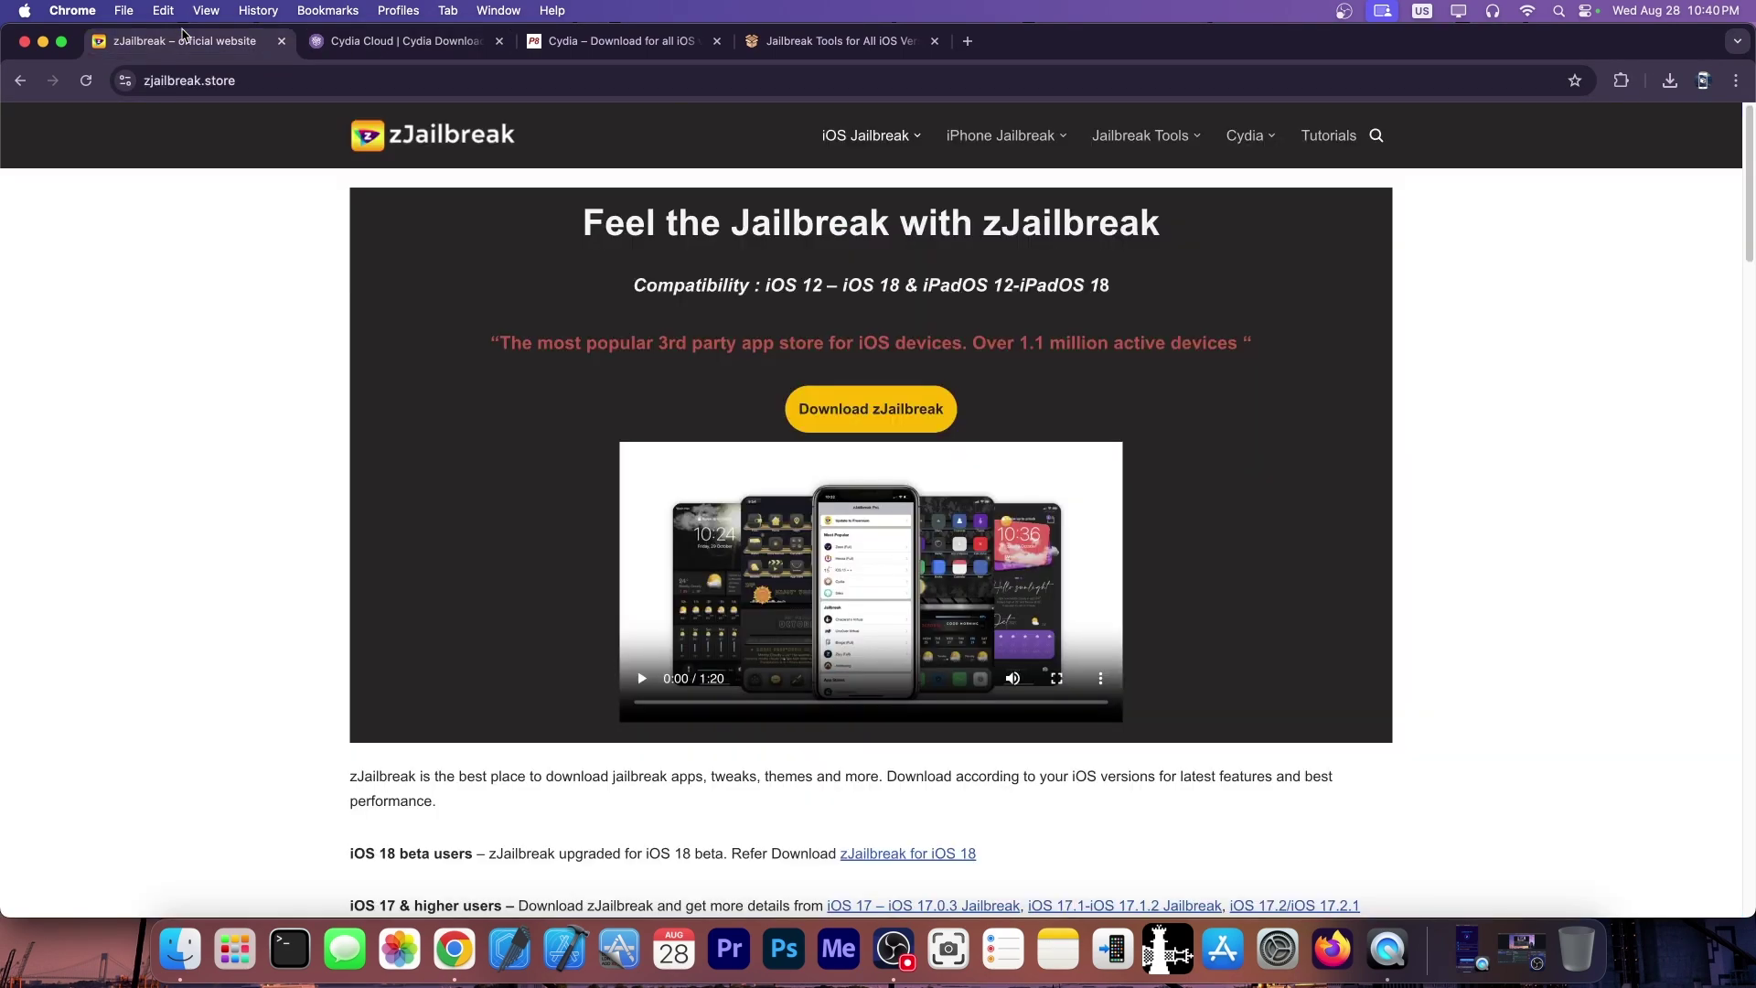
{"action": "scroll", "coordinate": [169, 345], "scroll_direction": "down", "scroll_amount": 5}
{"action": "scroll", "coordinate": [206, 394], "scroll_direction": "down", "scroll_amount": 1}
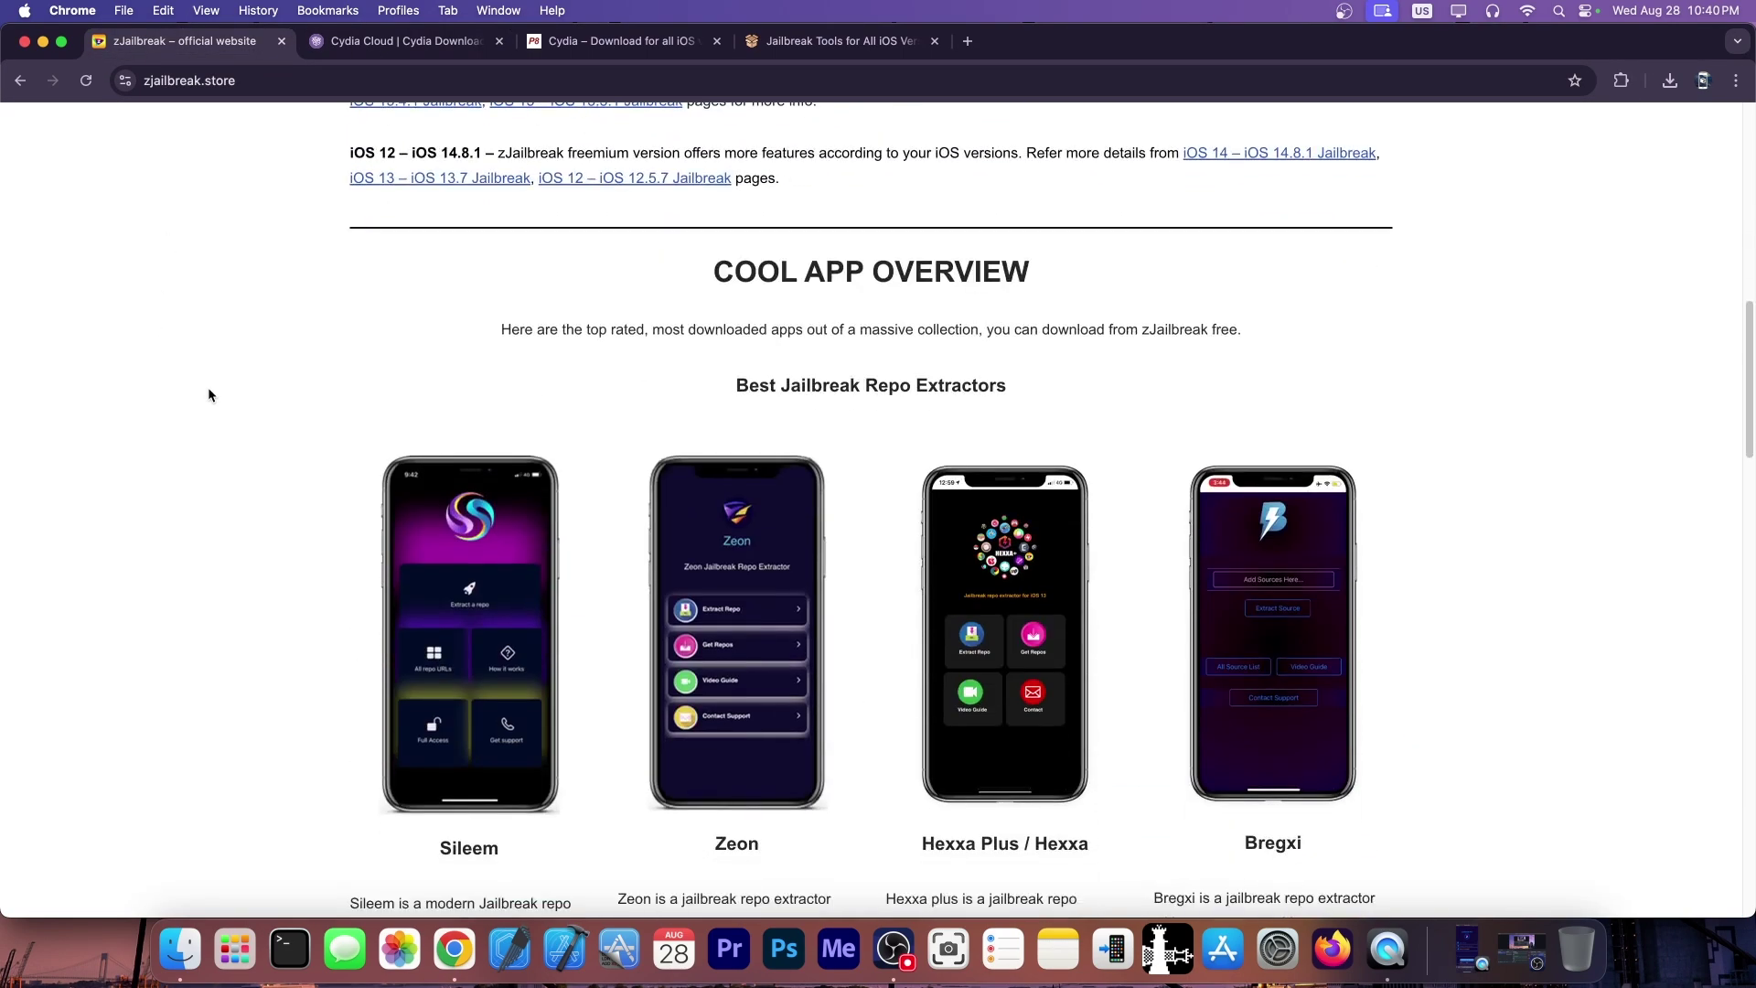
{"action": "scroll", "coordinate": [208, 392], "scroll_direction": "down", "scroll_amount": 3}
{"action": "scroll", "coordinate": [210, 396], "scroll_direction": "up", "scroll_amount": 3}
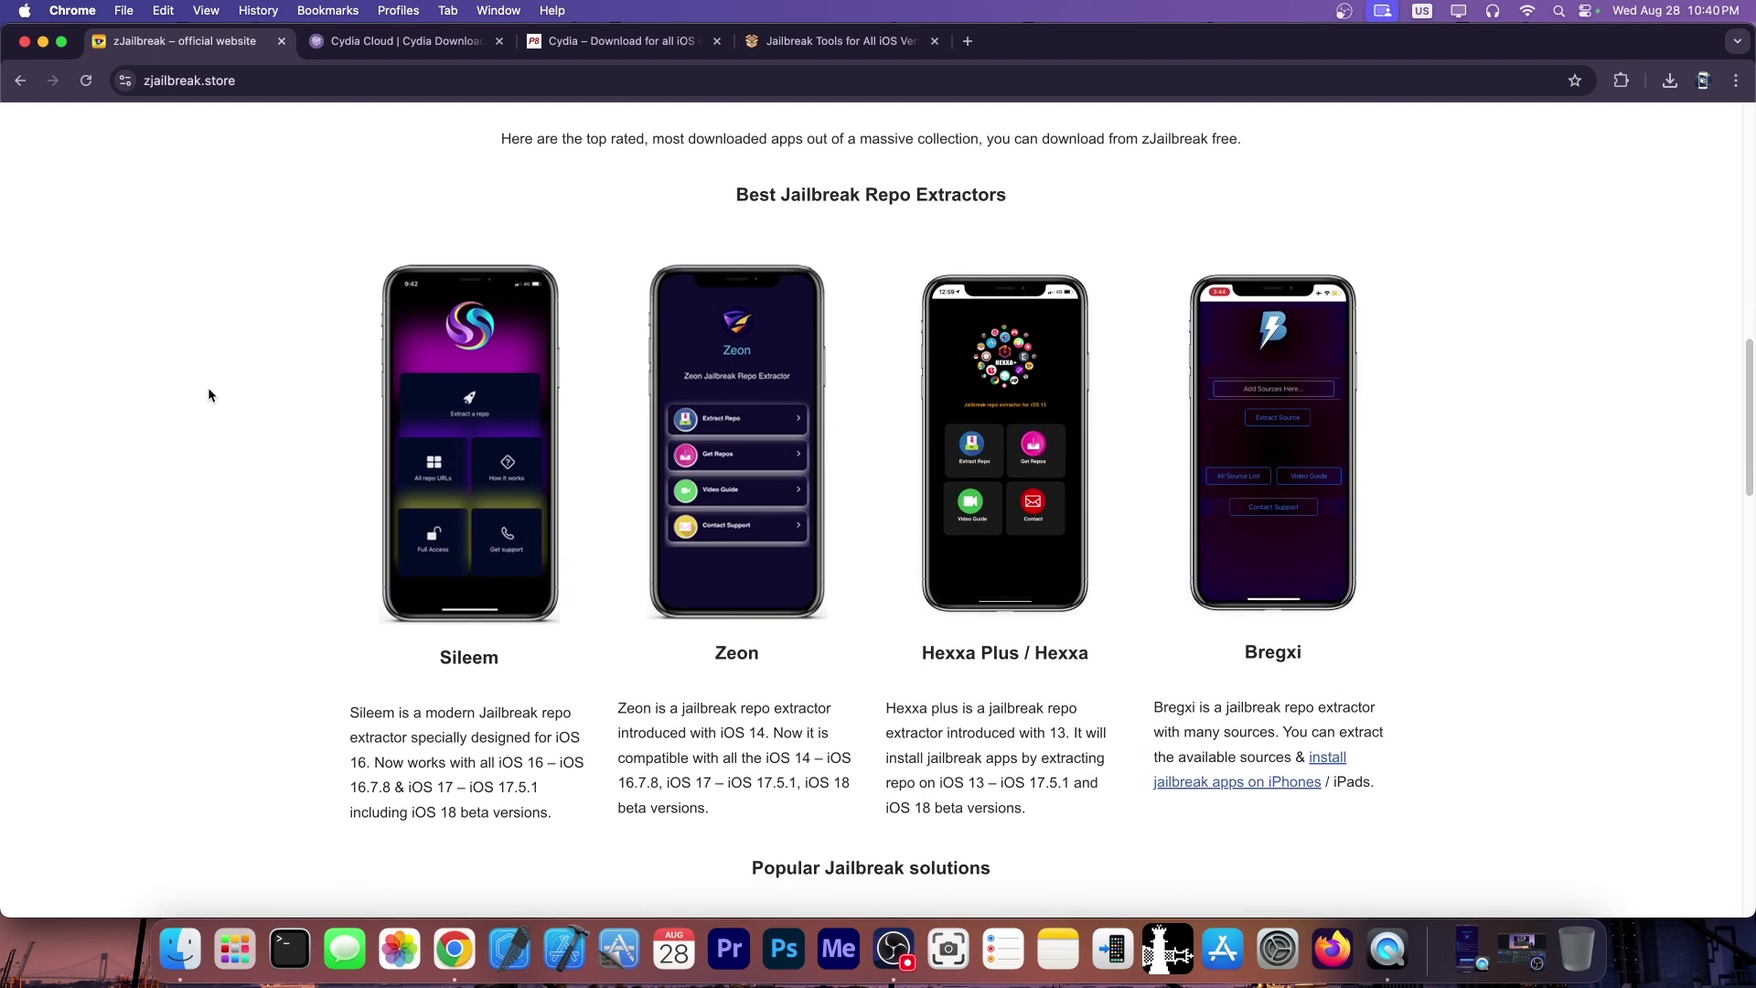
{"action": "scroll", "coordinate": [472, 646], "scroll_direction": "down", "scroll_amount": 1}
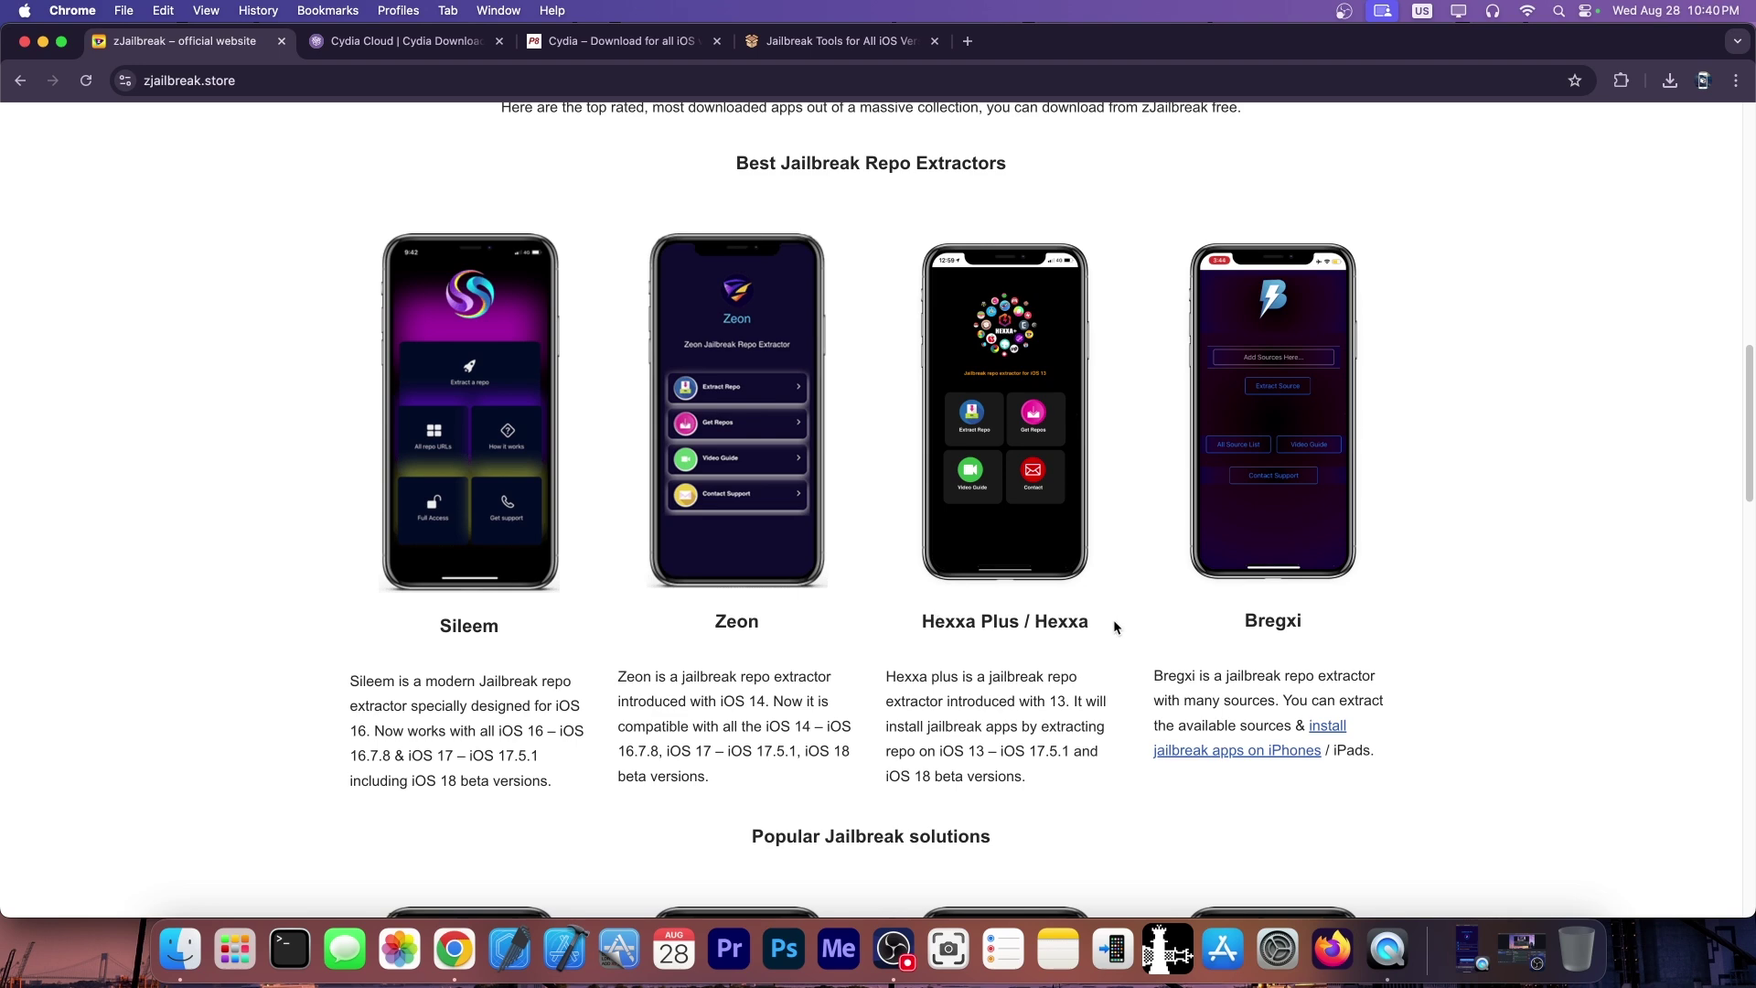
{"action": "scroll", "coordinate": [1114, 627], "scroll_direction": "down", "scroll_amount": 10}
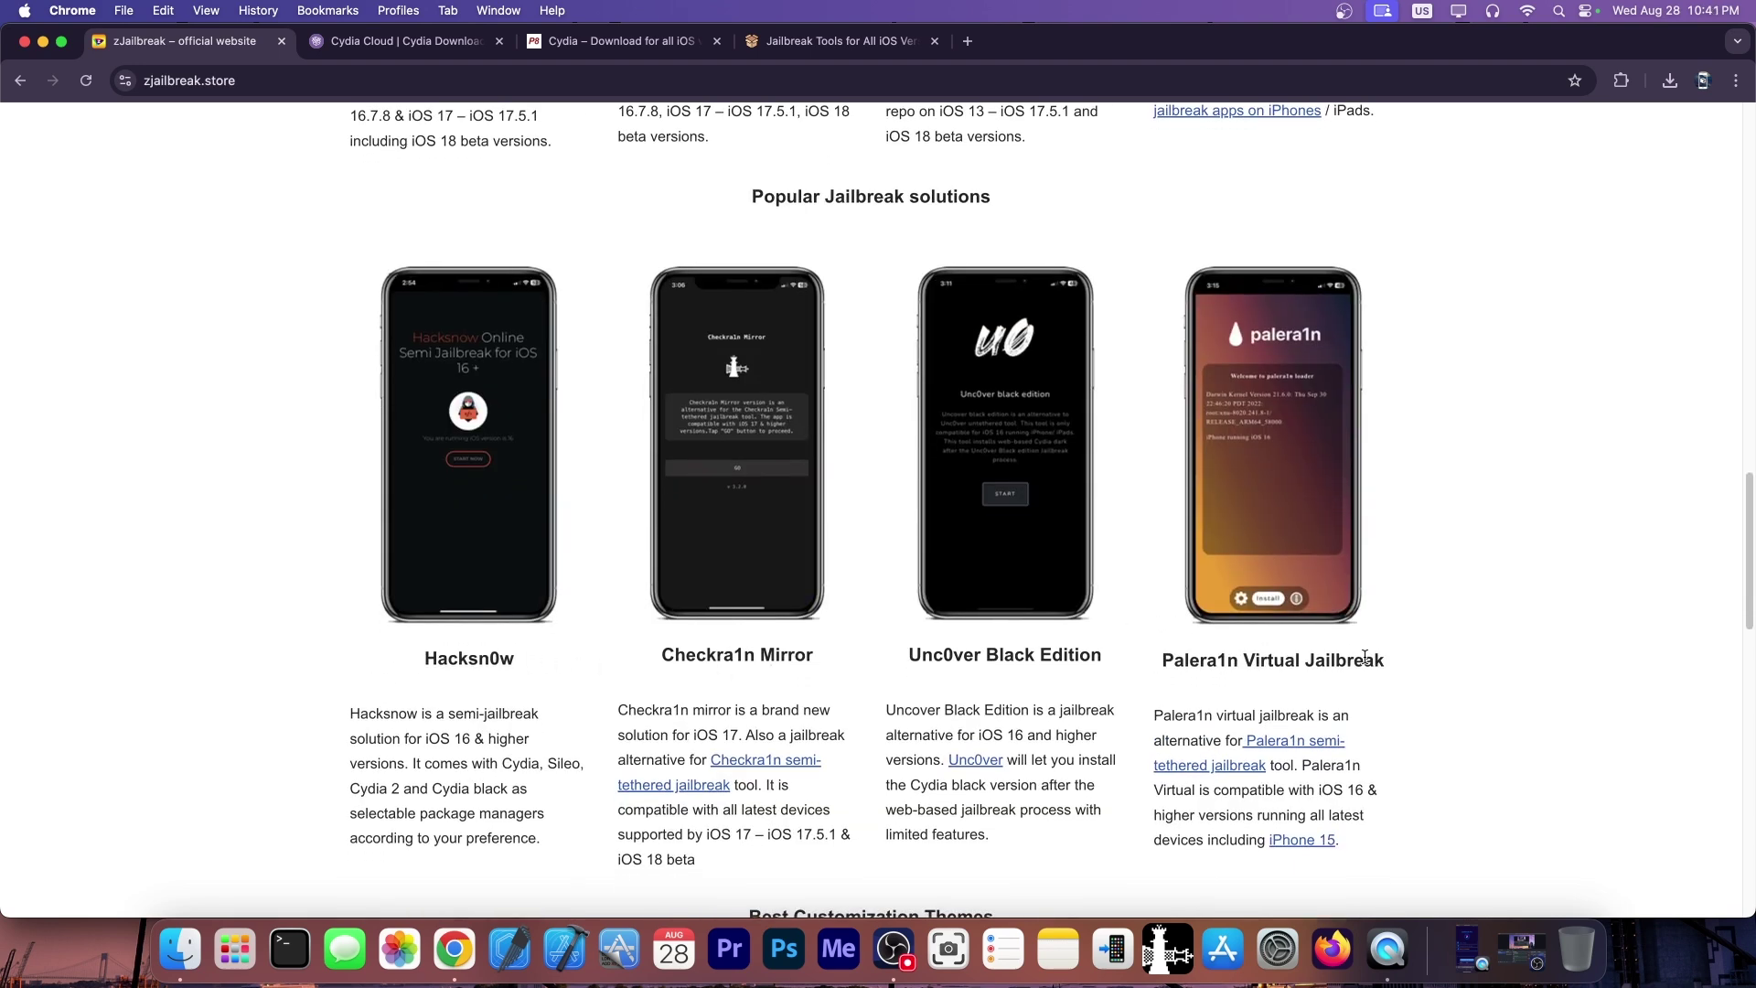
{"action": "left_click", "coordinate": [1168, 948]}
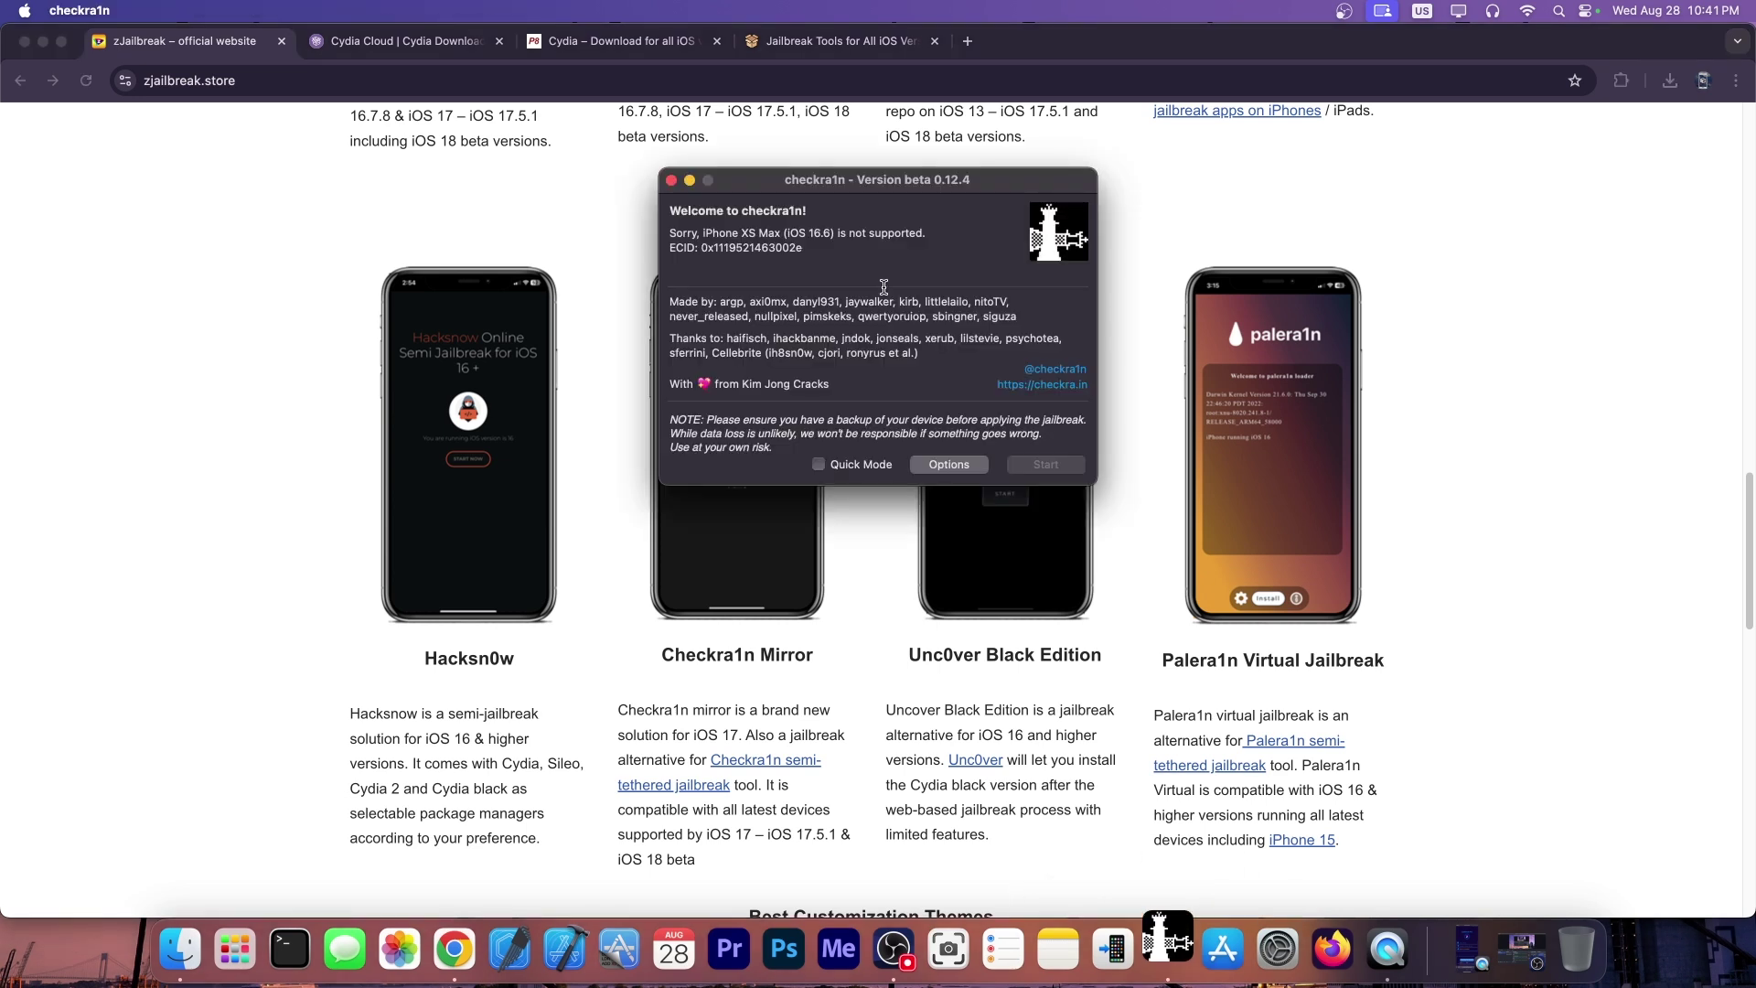
{"action": "left_click_drag", "start_coordinate": [799, 181], "coordinate": [345, 238]}
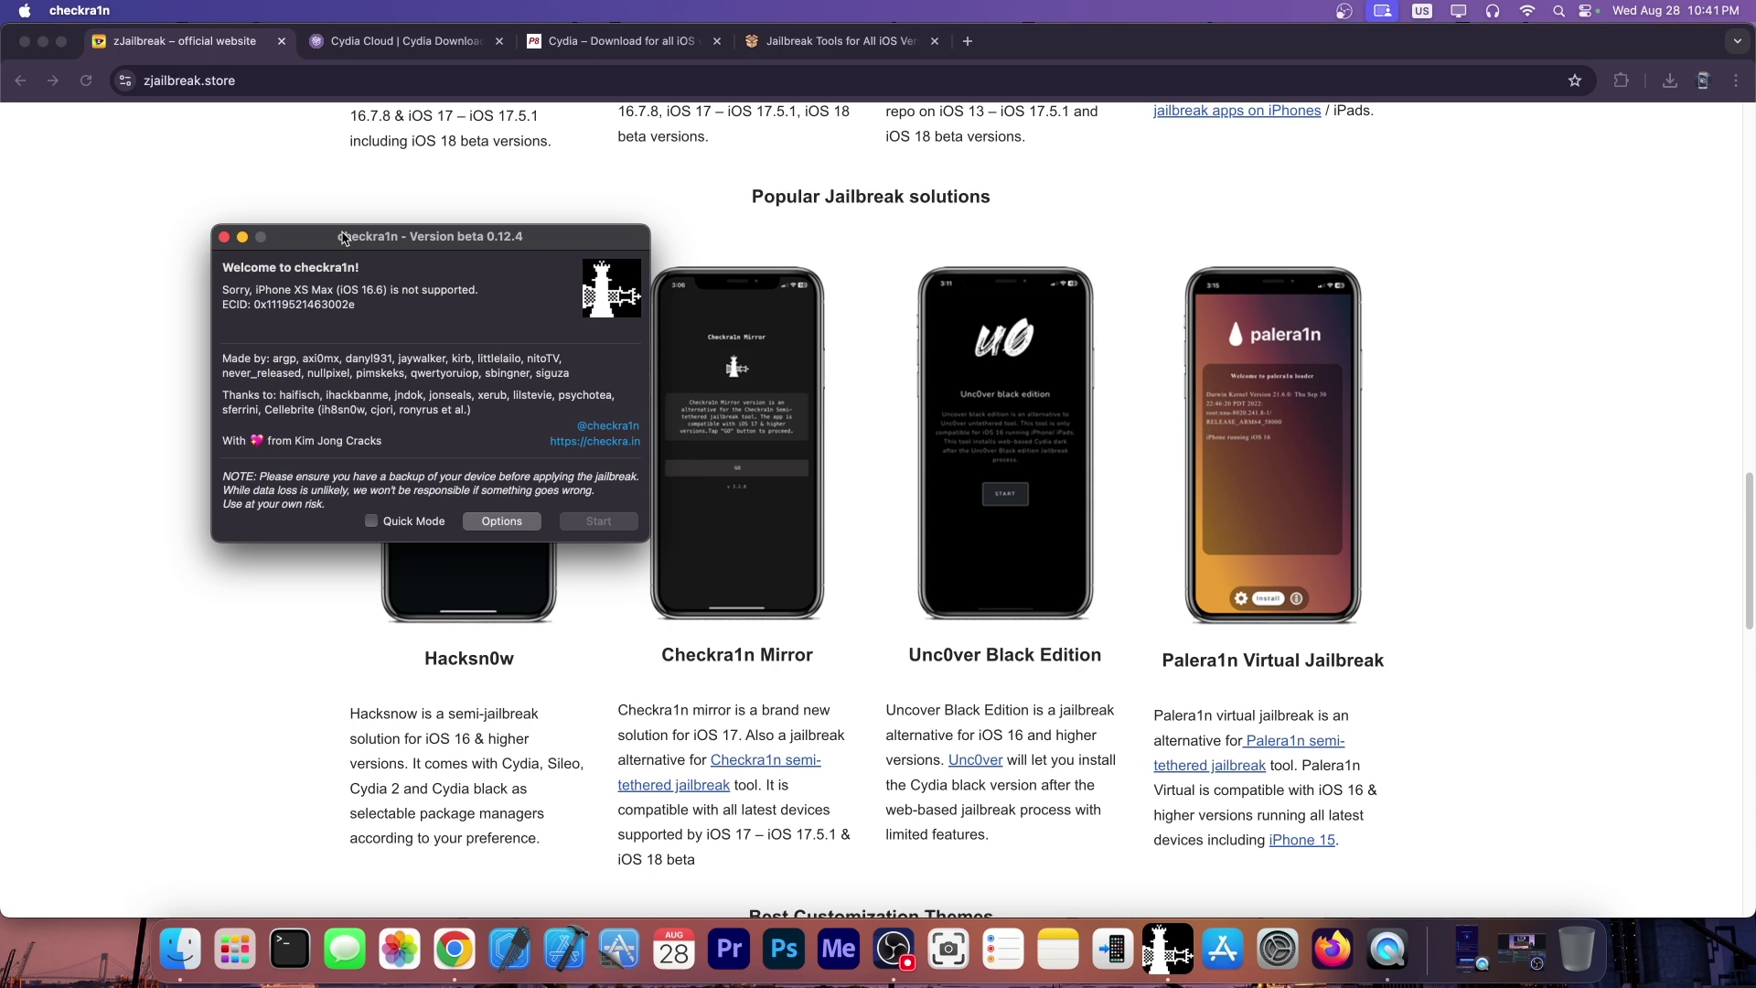
{"action": "left_click", "coordinate": [224, 237]}
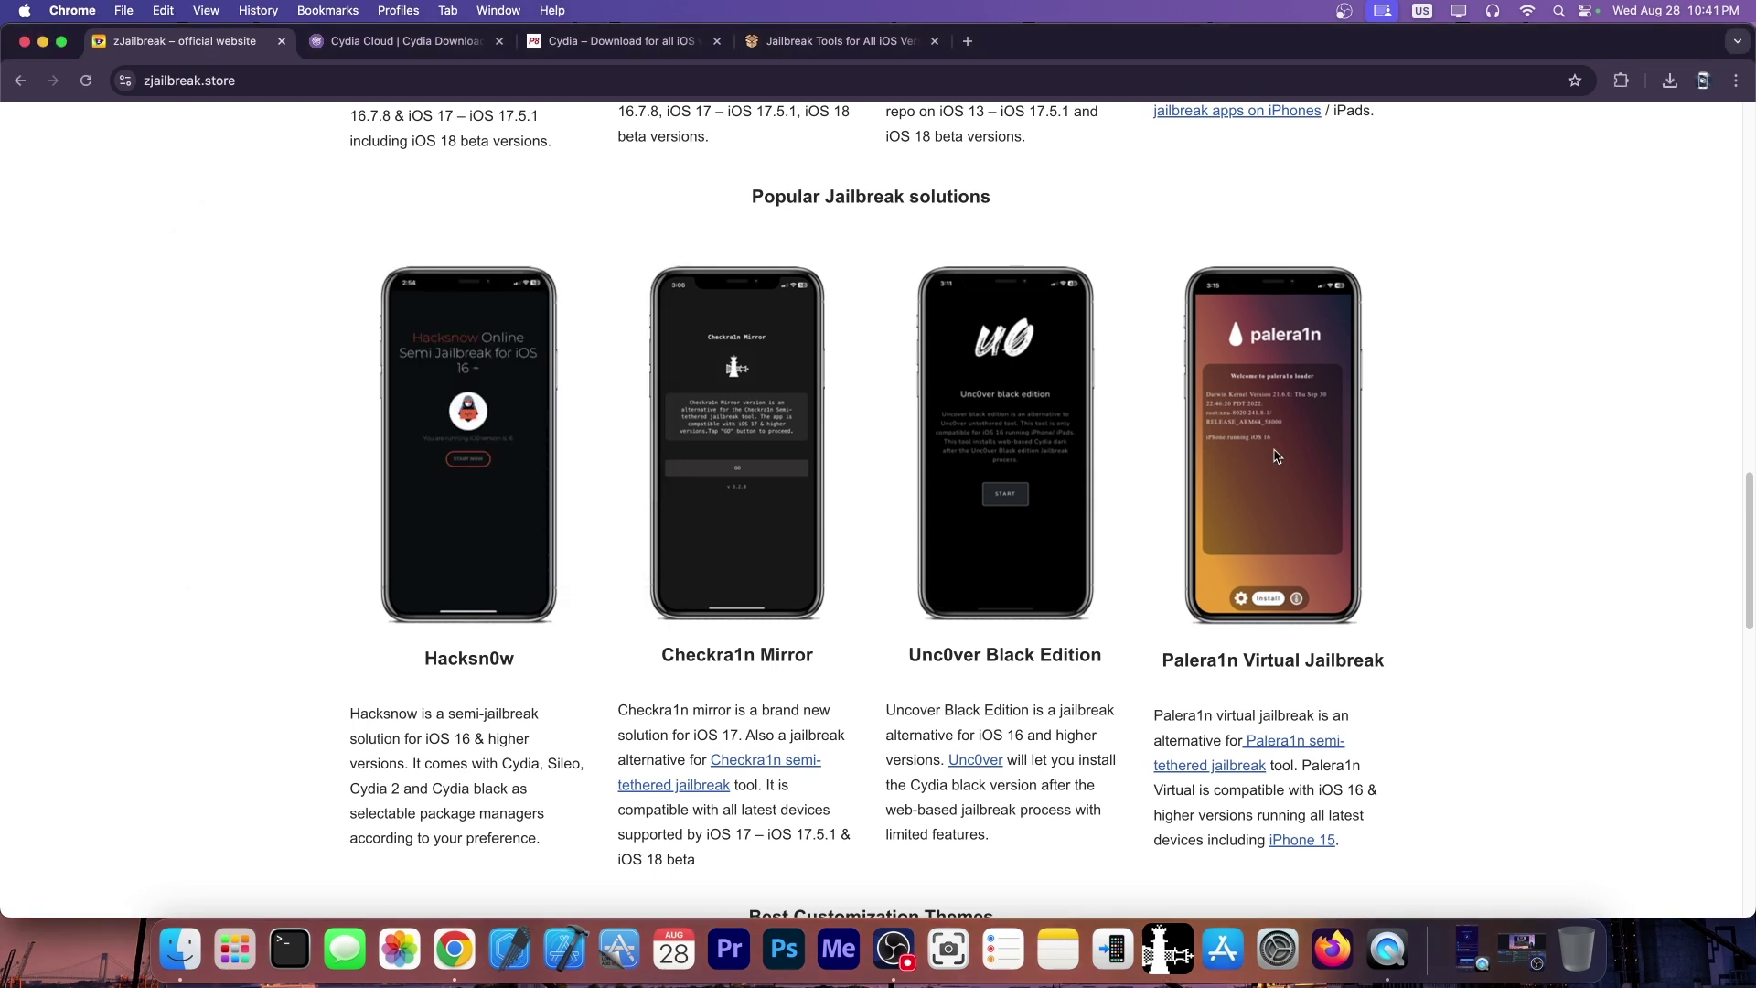
Run palera1n in Terminal, then check Pangu8's Cydia page and return to zJailbreak
{"action": "left_click", "coordinate": [264, 954]}
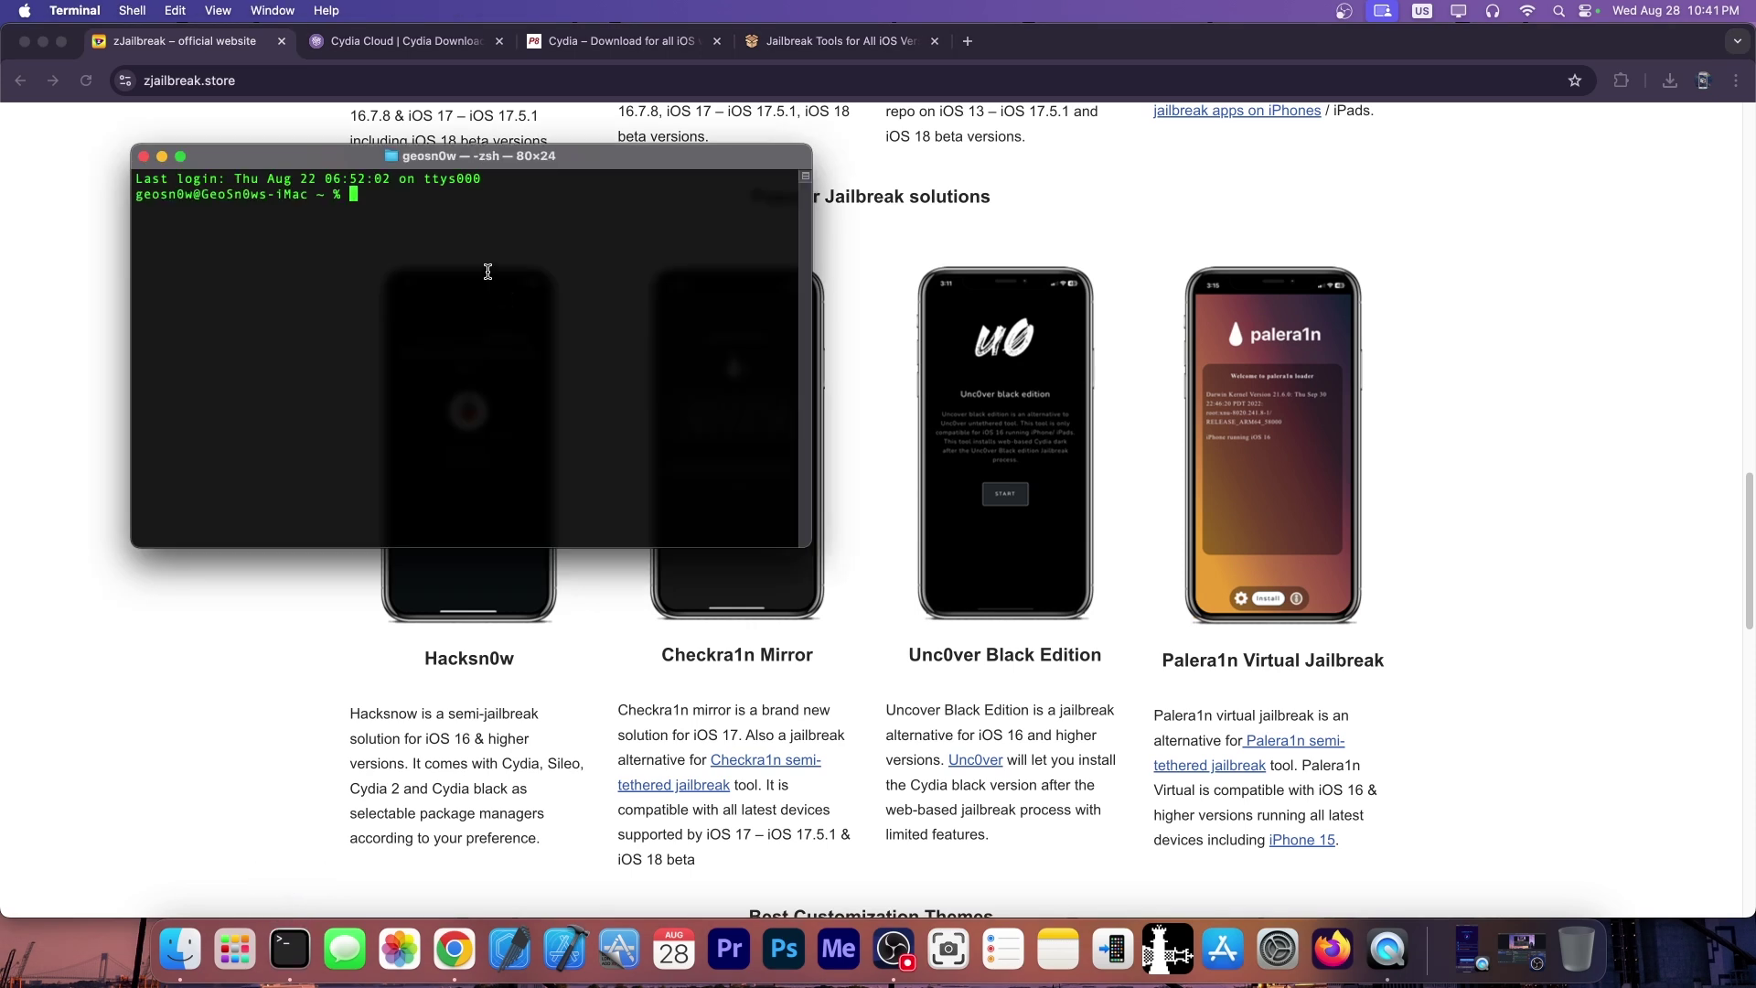
{"action": "type", "text": "palera1n"}
{"action": "key", "text": "Return"}
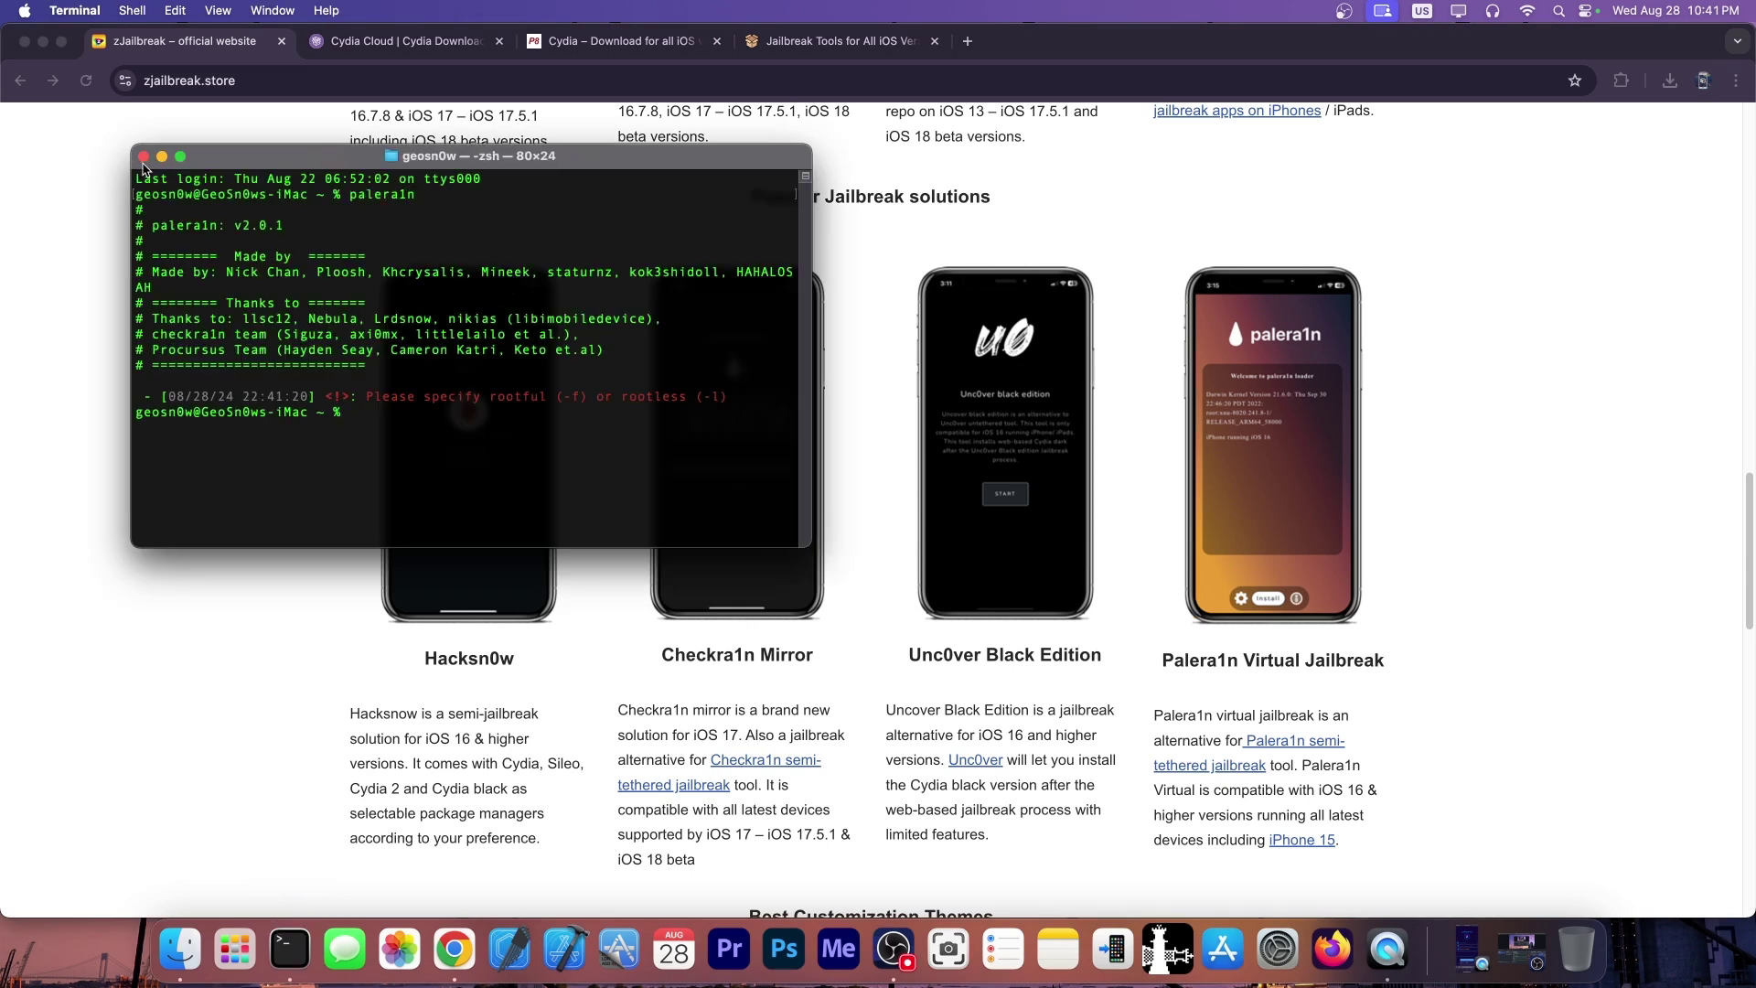
{"action": "left_click", "coordinate": [142, 158]}
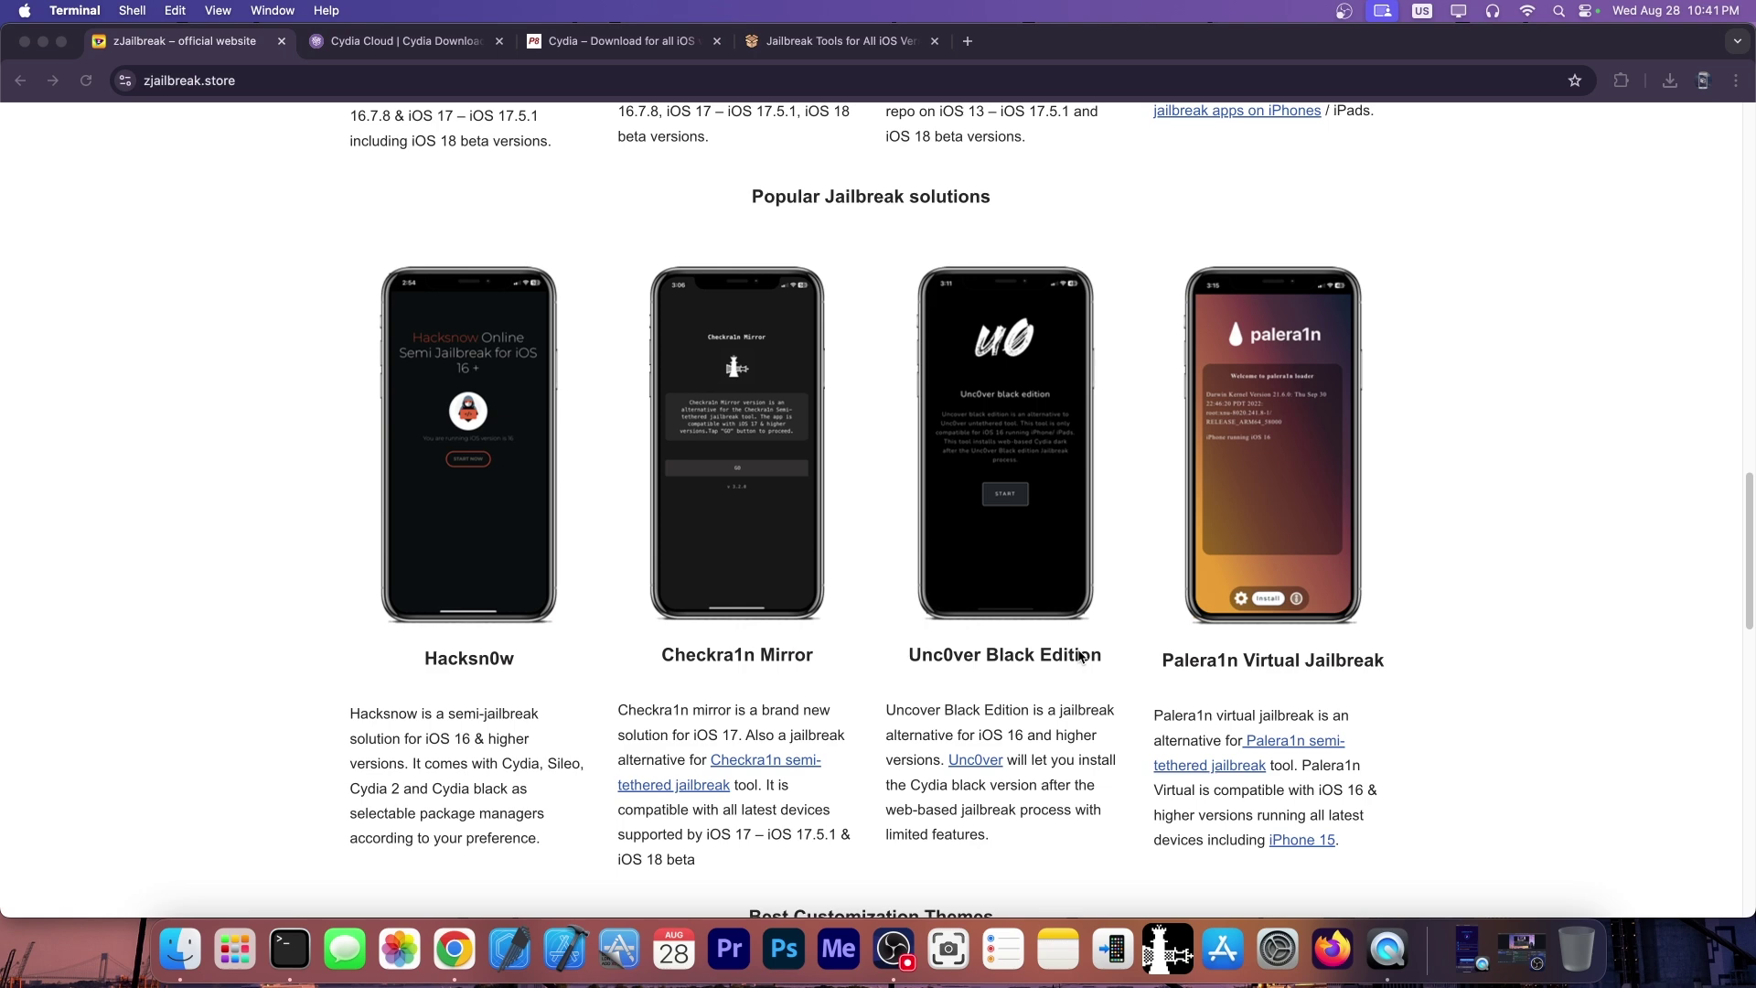
{"action": "left_click", "coordinate": [619, 42]}
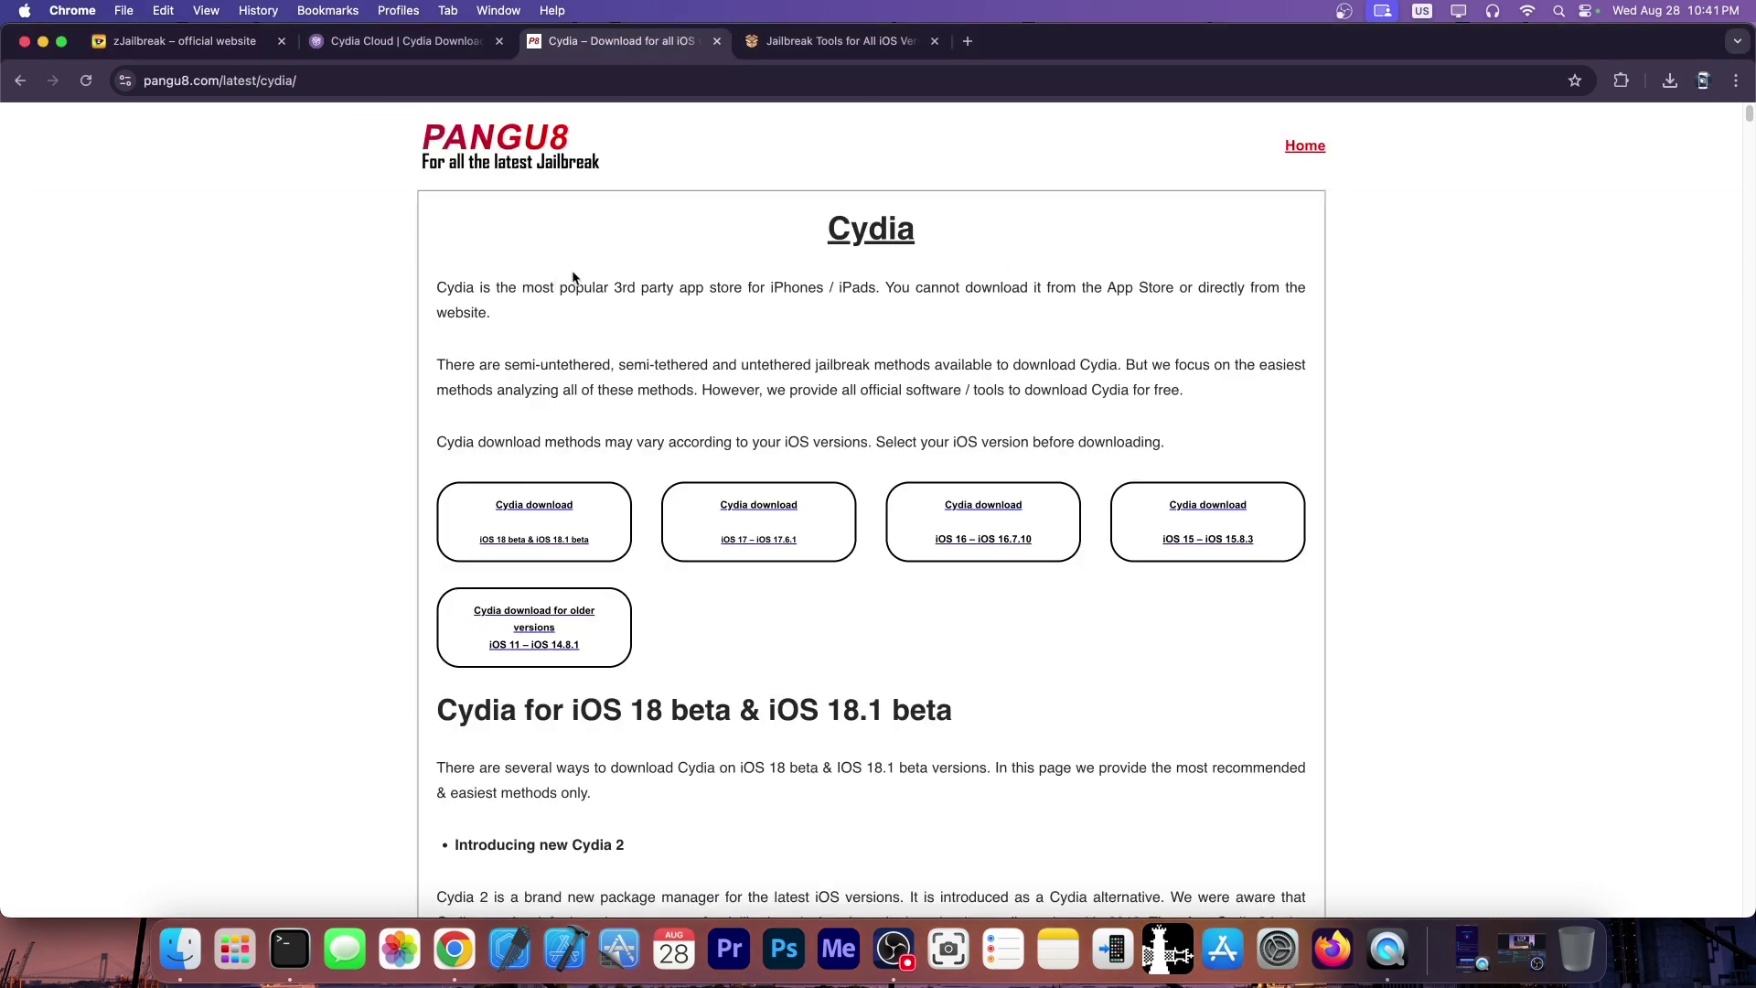
{"action": "scroll", "coordinate": [1097, 204], "scroll_direction": "down", "scroll_amount": 3}
{"action": "scroll", "coordinate": [1116, 221], "scroll_direction": "down", "scroll_amount": 2}
{"action": "scroll", "coordinate": [1070, 216], "scroll_direction": "up", "scroll_amount": 5}
{"action": "left_click", "coordinate": [165, 42]}
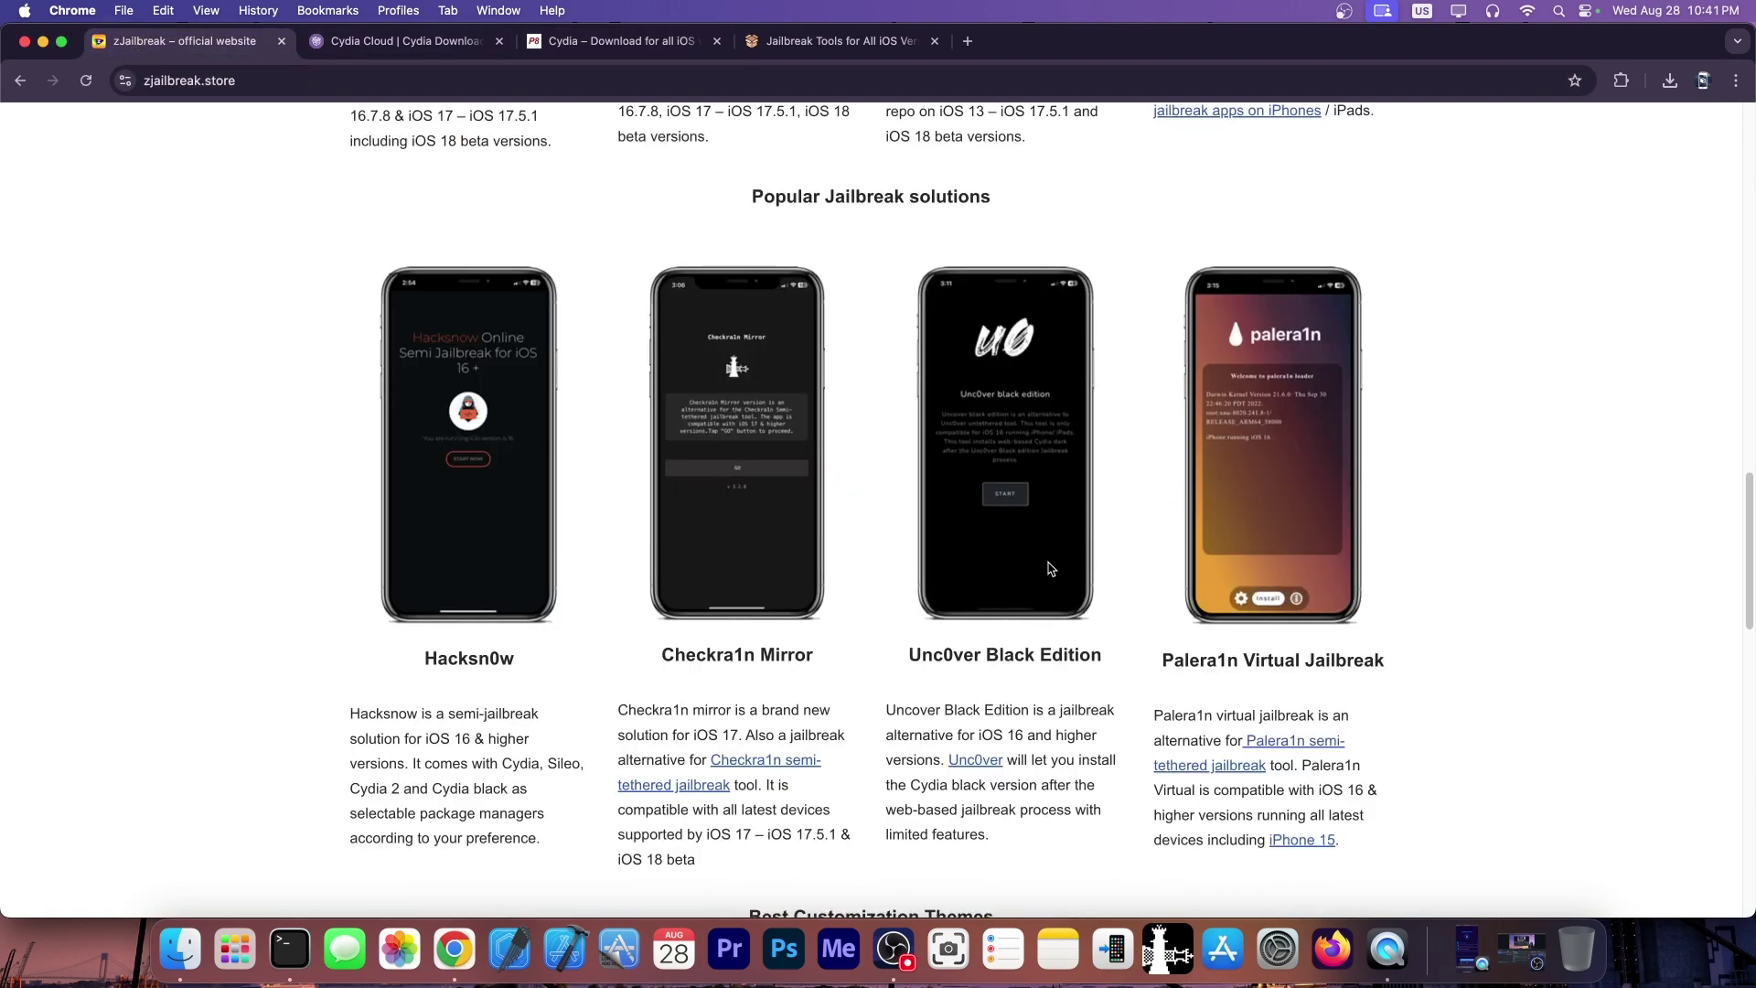
{"action": "scroll", "coordinate": [1049, 569], "scroll_direction": "down", "scroll_amount": 4}
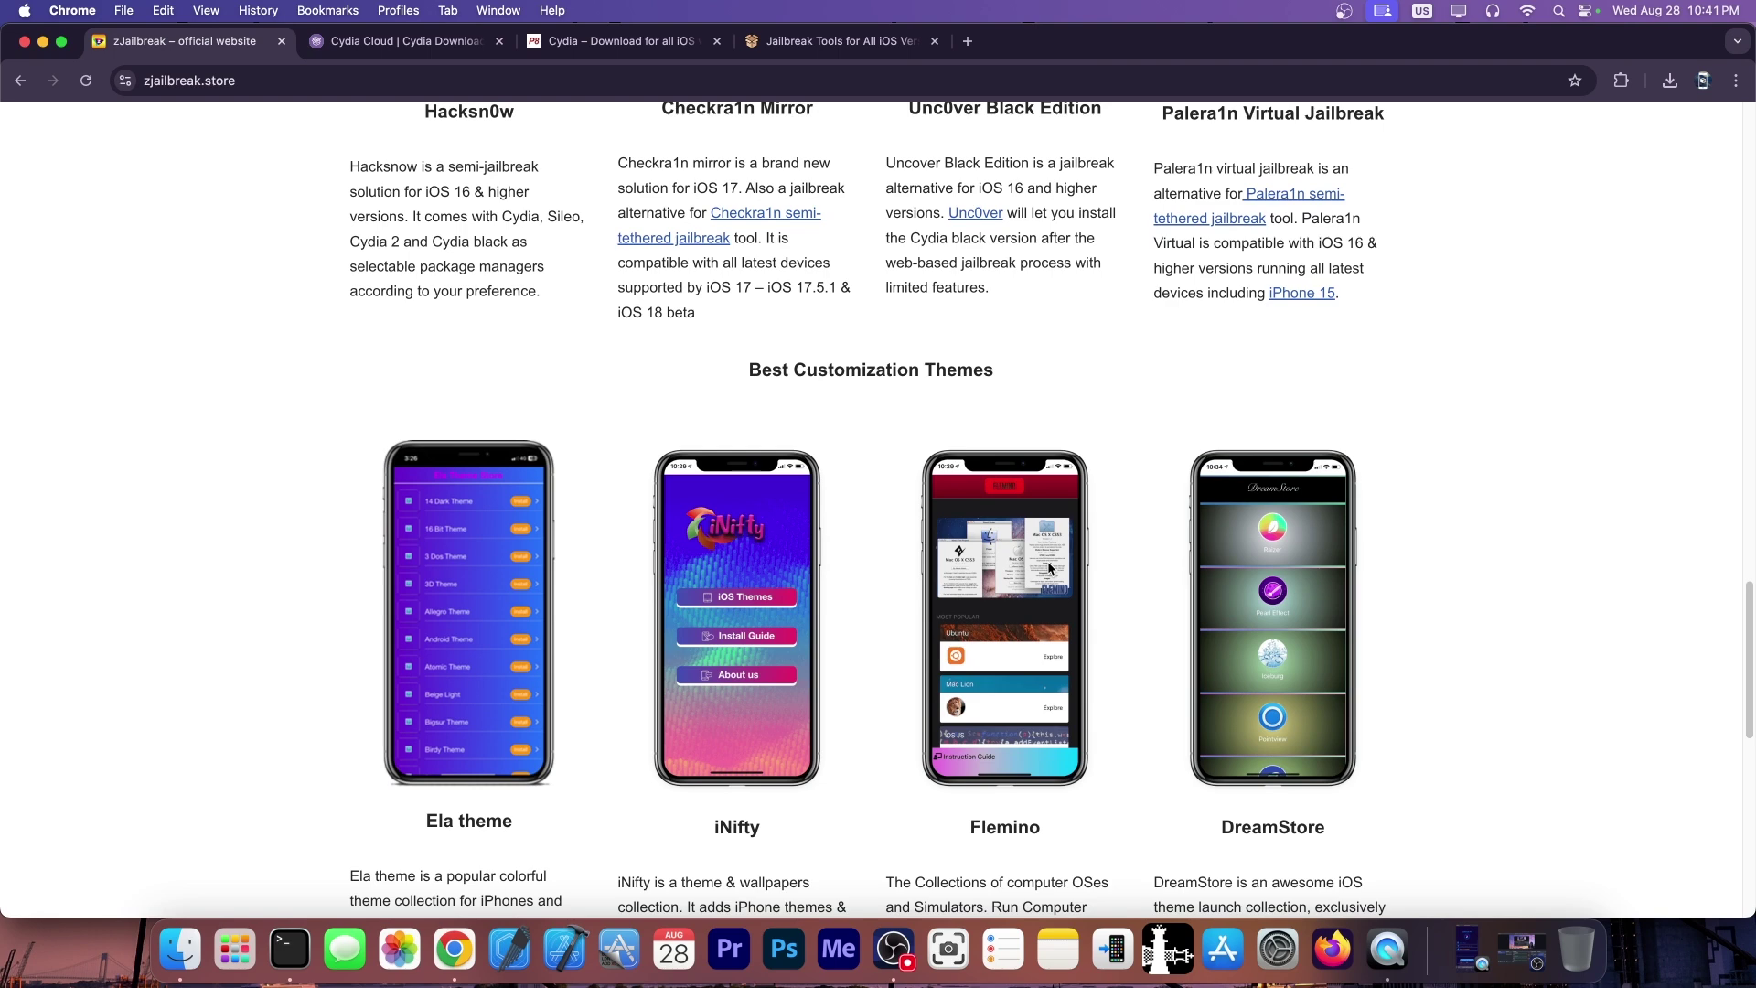
{"action": "scroll", "coordinate": [1048, 568], "scroll_direction": "up", "scroll_amount": 10}
{"action": "scroll", "coordinate": [834, 522], "scroll_direction": "up", "scroll_amount": 10}
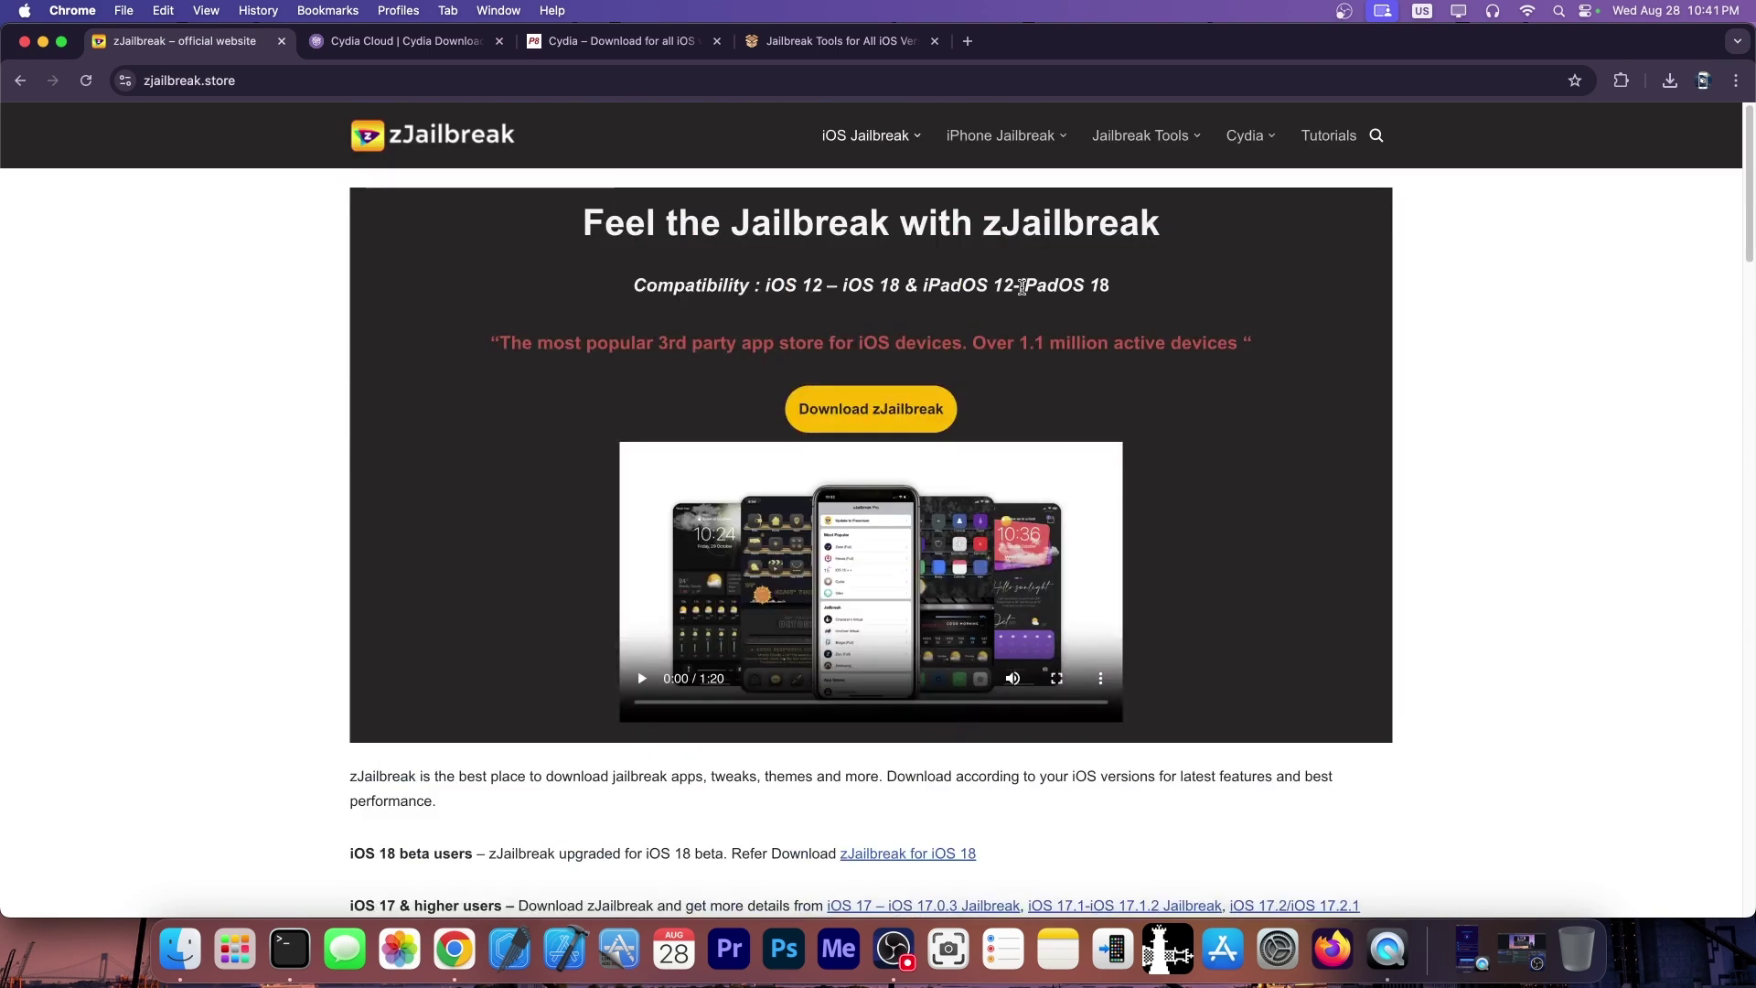
Highlight the zJailbreak homepage's 'iOS 12 – iOS 18' compatibility claim
{"action": "left_click_drag", "start_coordinate": [631, 287], "coordinate": [902, 287]}
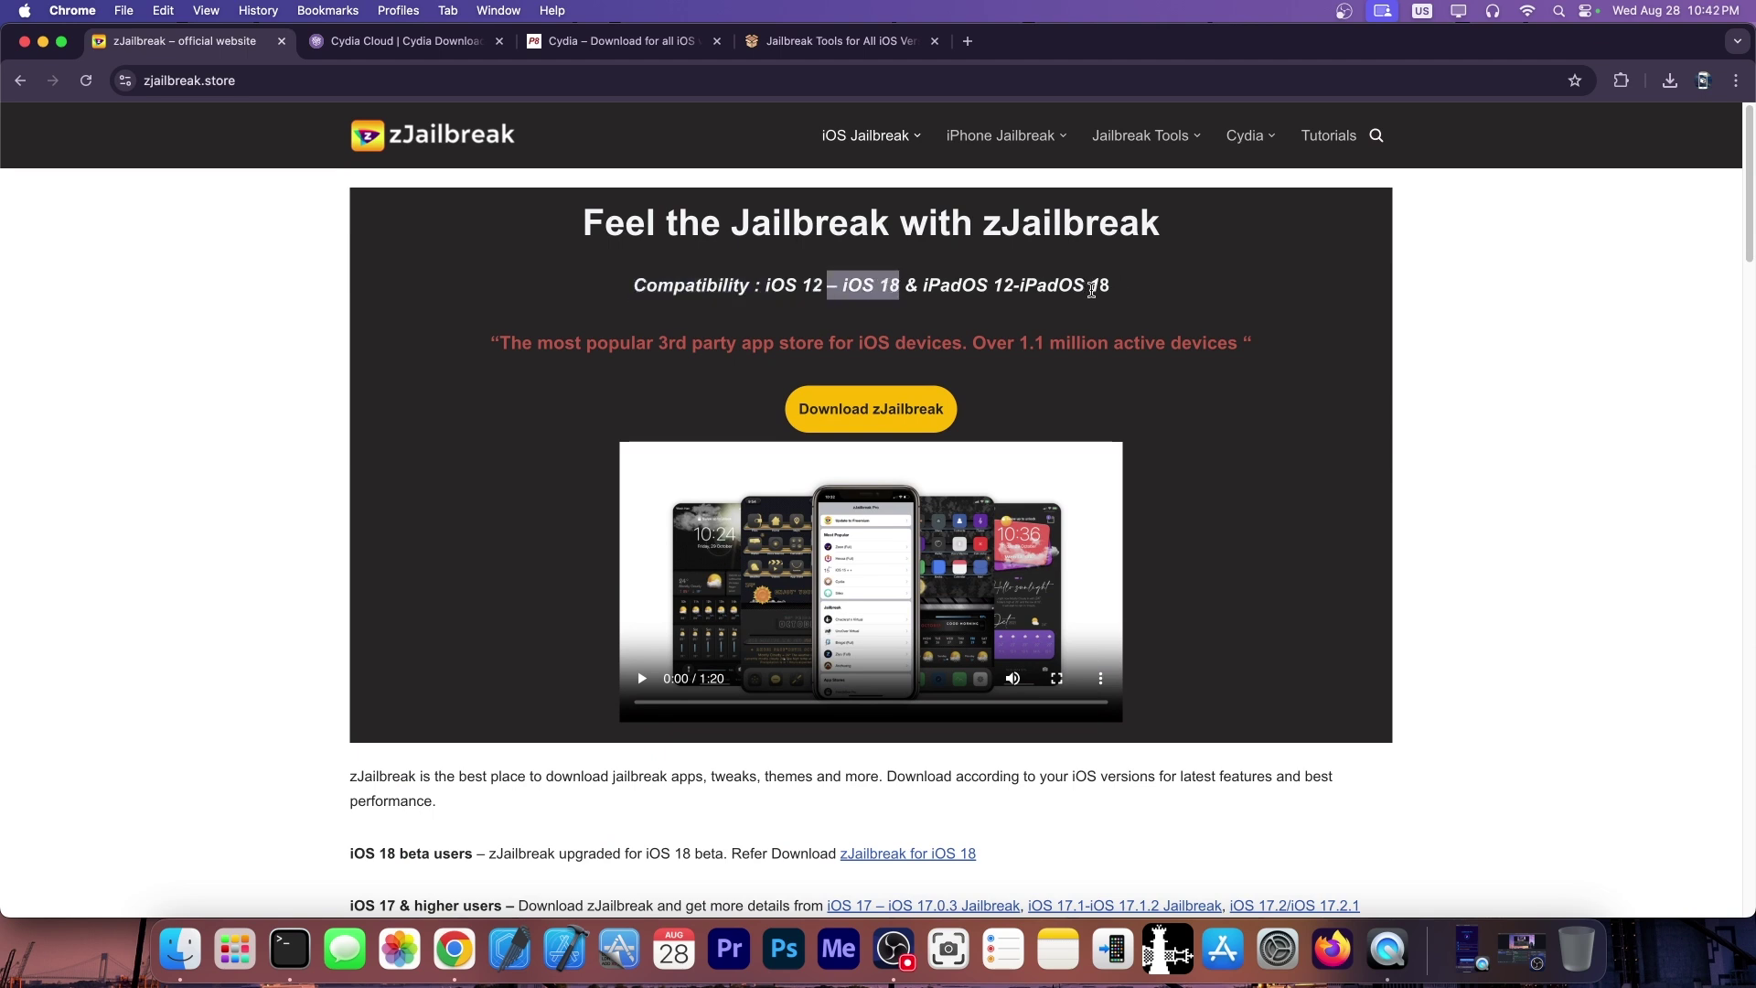
Try the Download zJailbreak button, return to the home tab, and minimize Chrome
{"action": "left_click", "coordinate": [912, 419]}
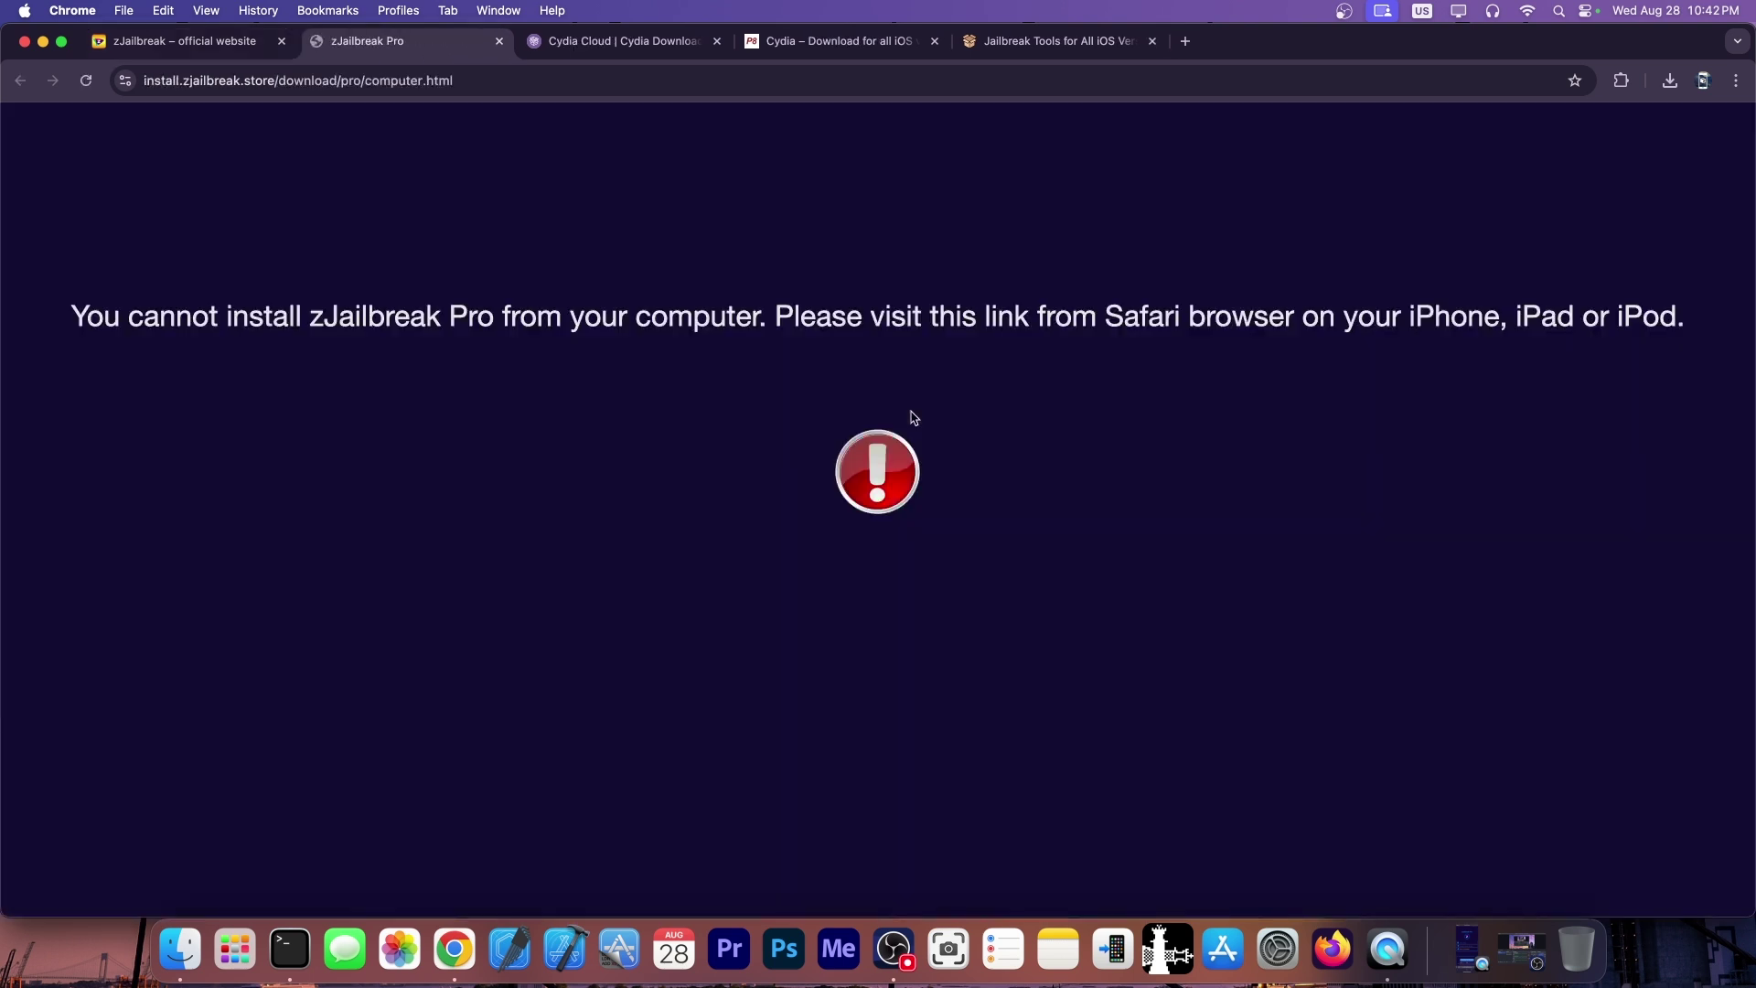
{"action": "key", "text": "super+1"}
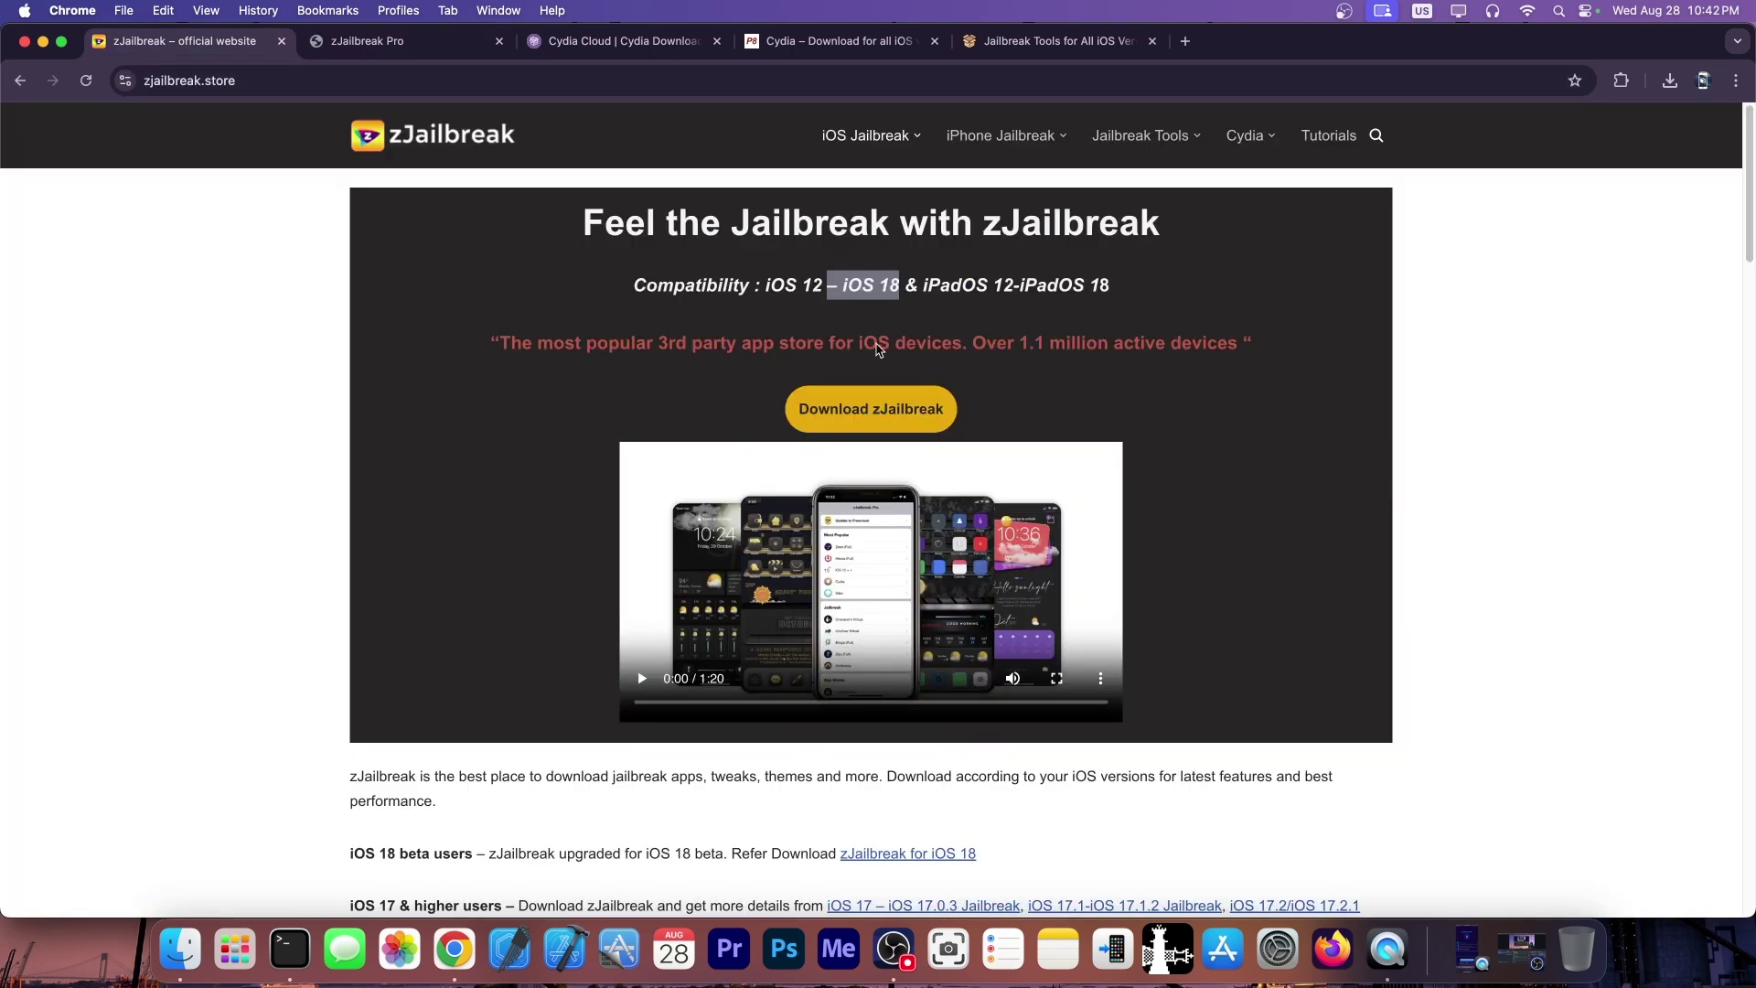
{"action": "left_click", "coordinate": [43, 42]}
Show the iPhone's zJailbreak Pro install page, check Cydia Cloud, then hide Chrome again
{"action": "left_click", "coordinate": [1465, 947]}
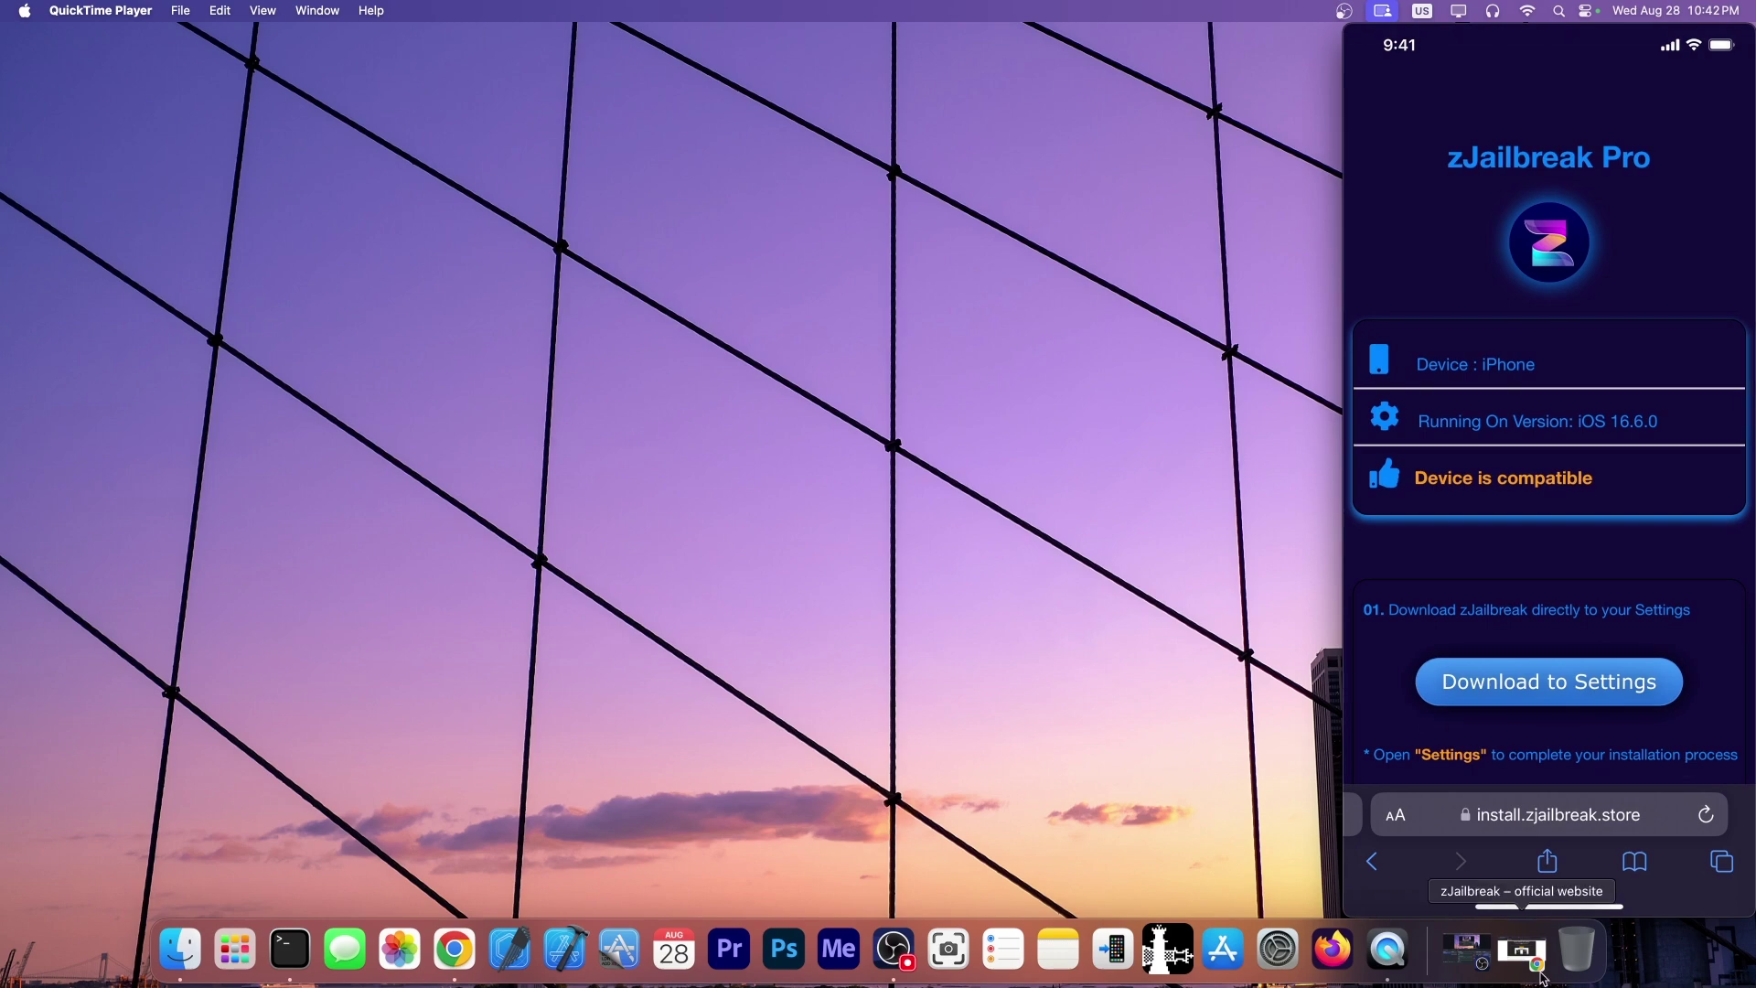
{"action": "left_click", "coordinate": [1522, 951]}
{"action": "left_click", "coordinate": [578, 45]}
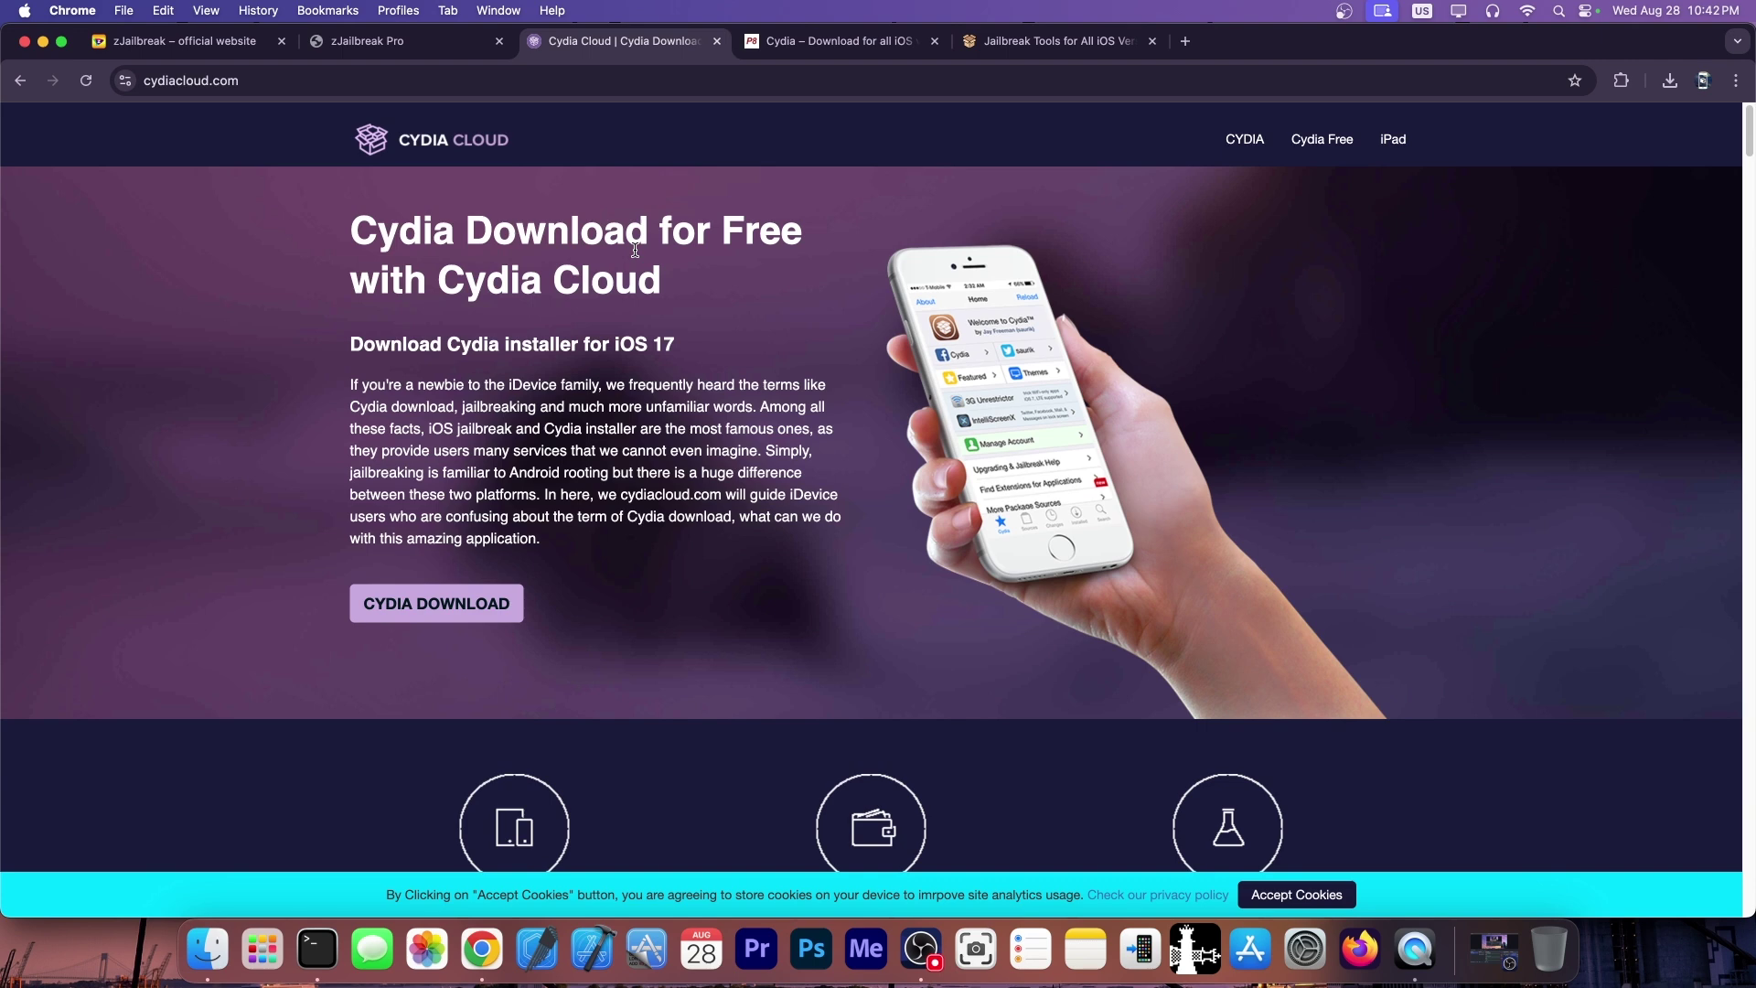
{"action": "left_click", "coordinate": [43, 41]}
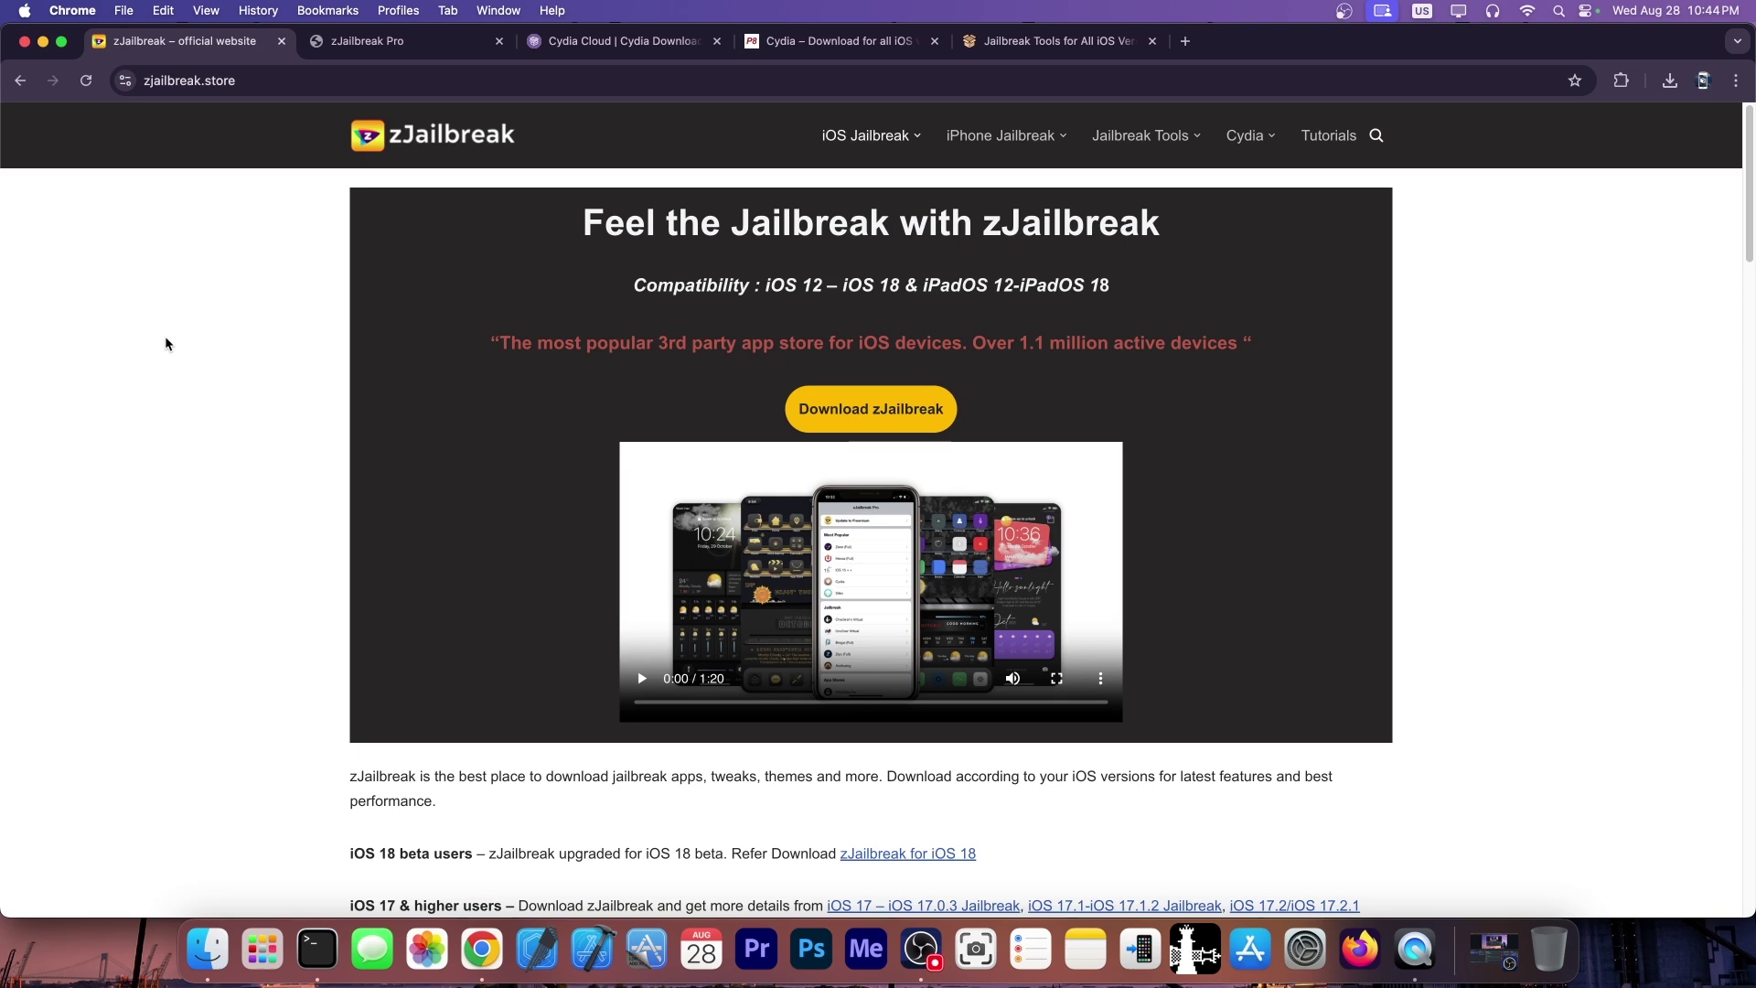
Glance at the zJailbreak Pro tab, then move to iDevice Central's Jailbreak Tools article
{"action": "left_click", "coordinate": [447, 37]}
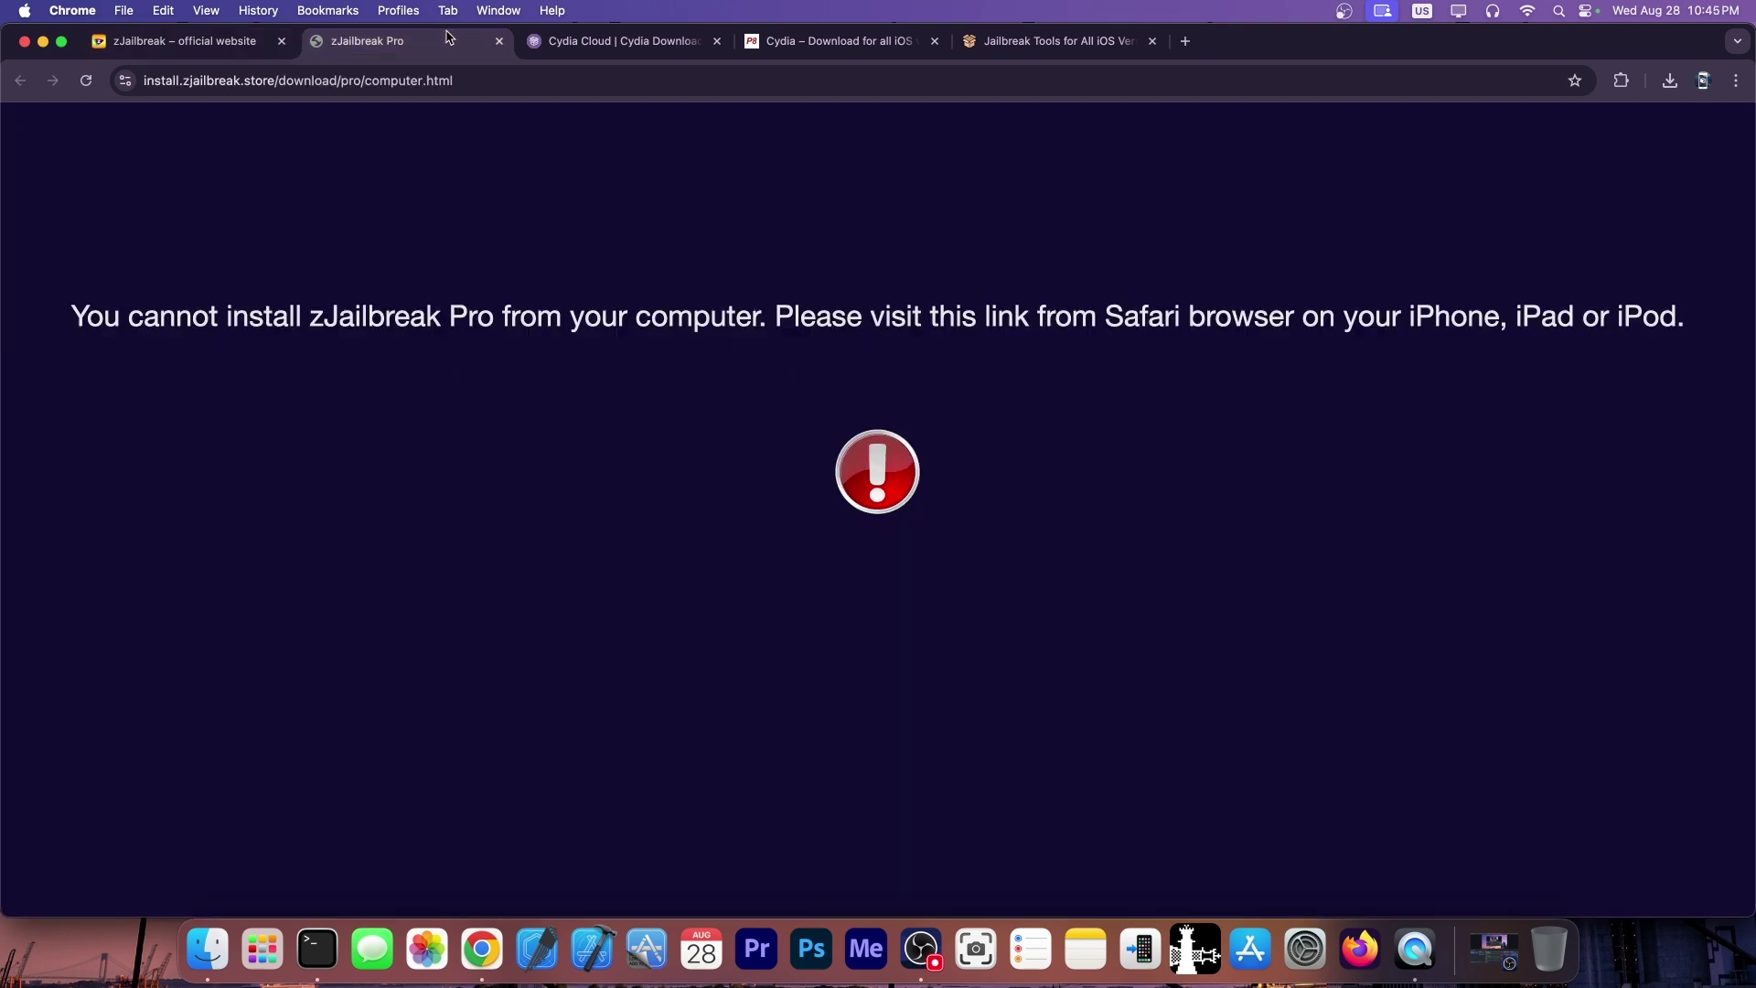
{"action": "key", "text": "ctrl+shift+Tab"}
{"action": "scroll", "coordinate": [1121, 490], "scroll_direction": "down", "scroll_amount": 10}
{"action": "scroll", "coordinate": [1120, 490], "scroll_direction": "down", "scroll_amount": 5}
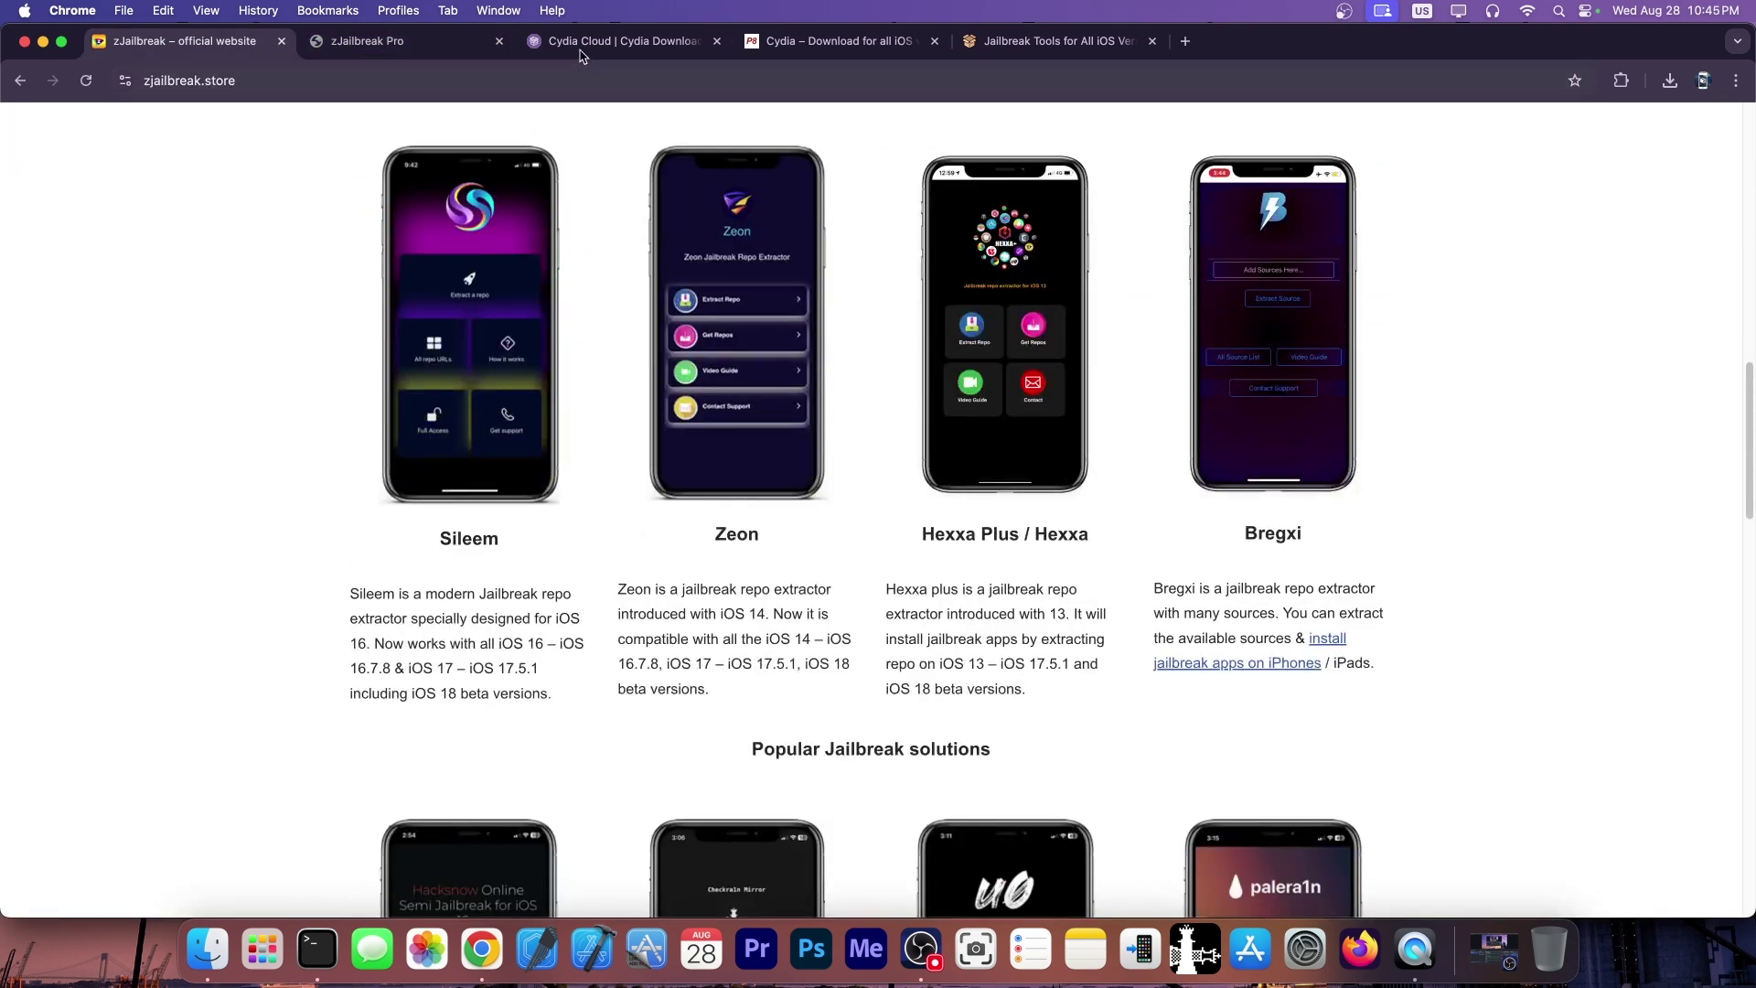
{"action": "key", "text": "ctrl+shift+Tab"}
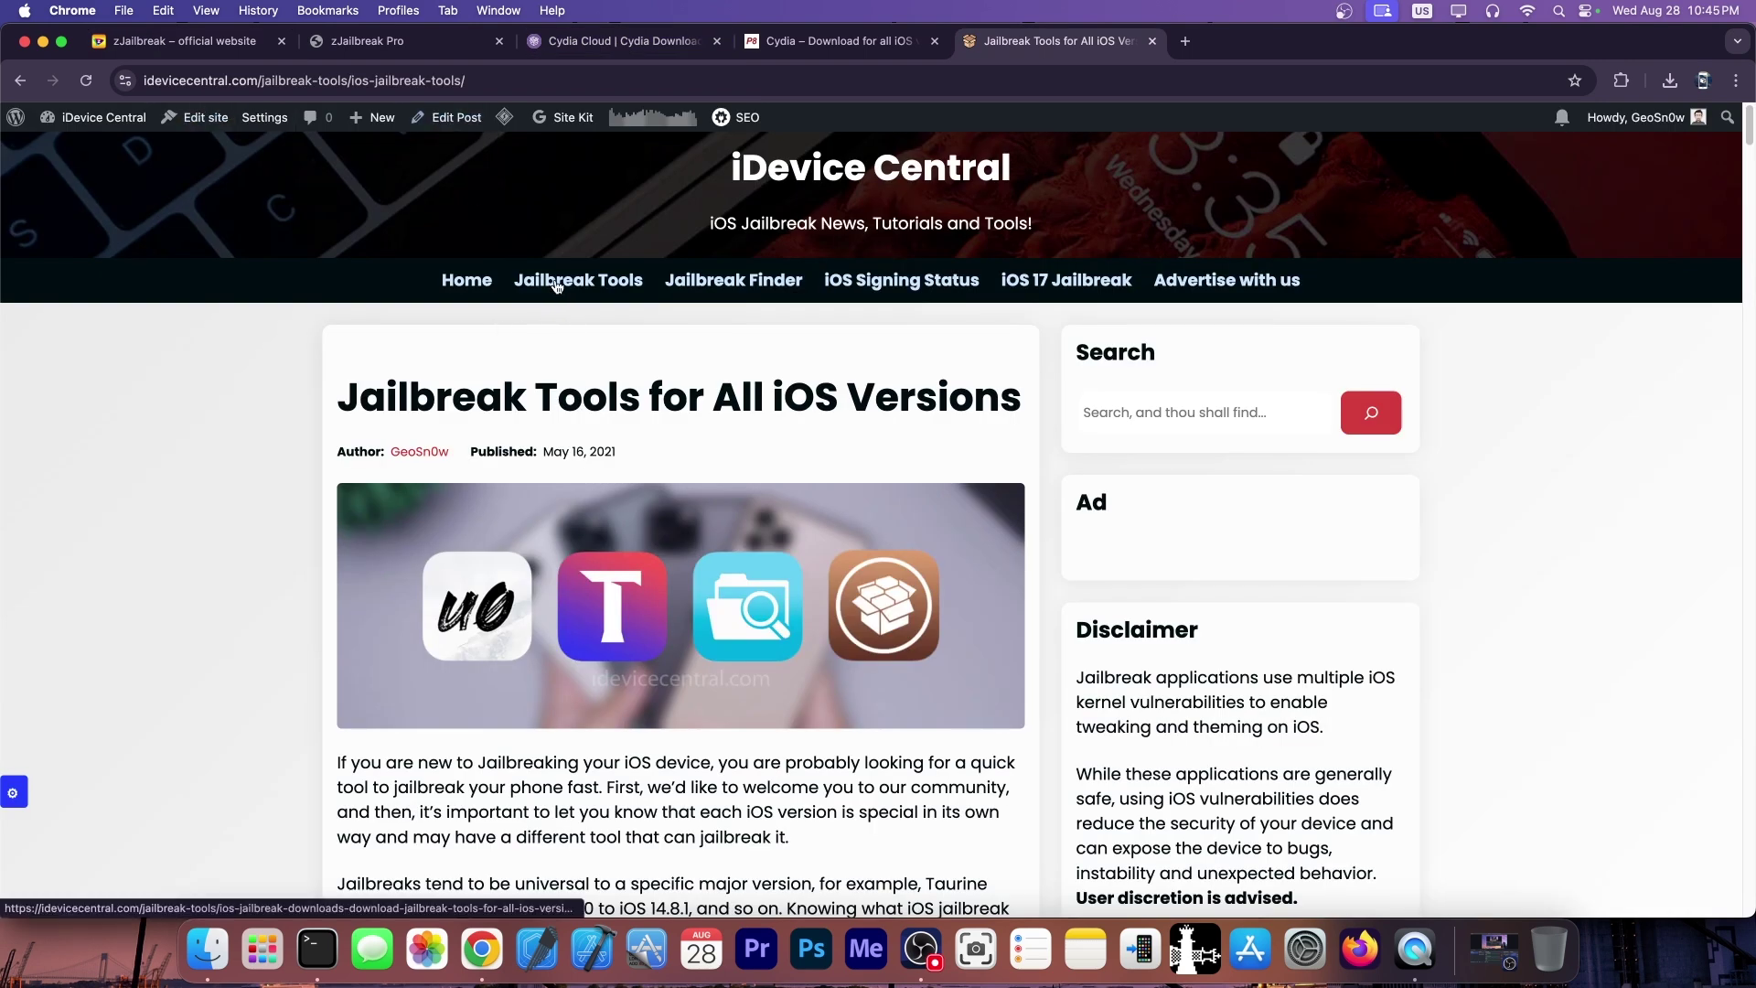
{"action": "scroll", "coordinate": [576, 316], "scroll_direction": "down", "scroll_amount": 1}
{"action": "scroll", "coordinate": [613, 358], "scroll_direction": "down", "scroll_amount": 4}
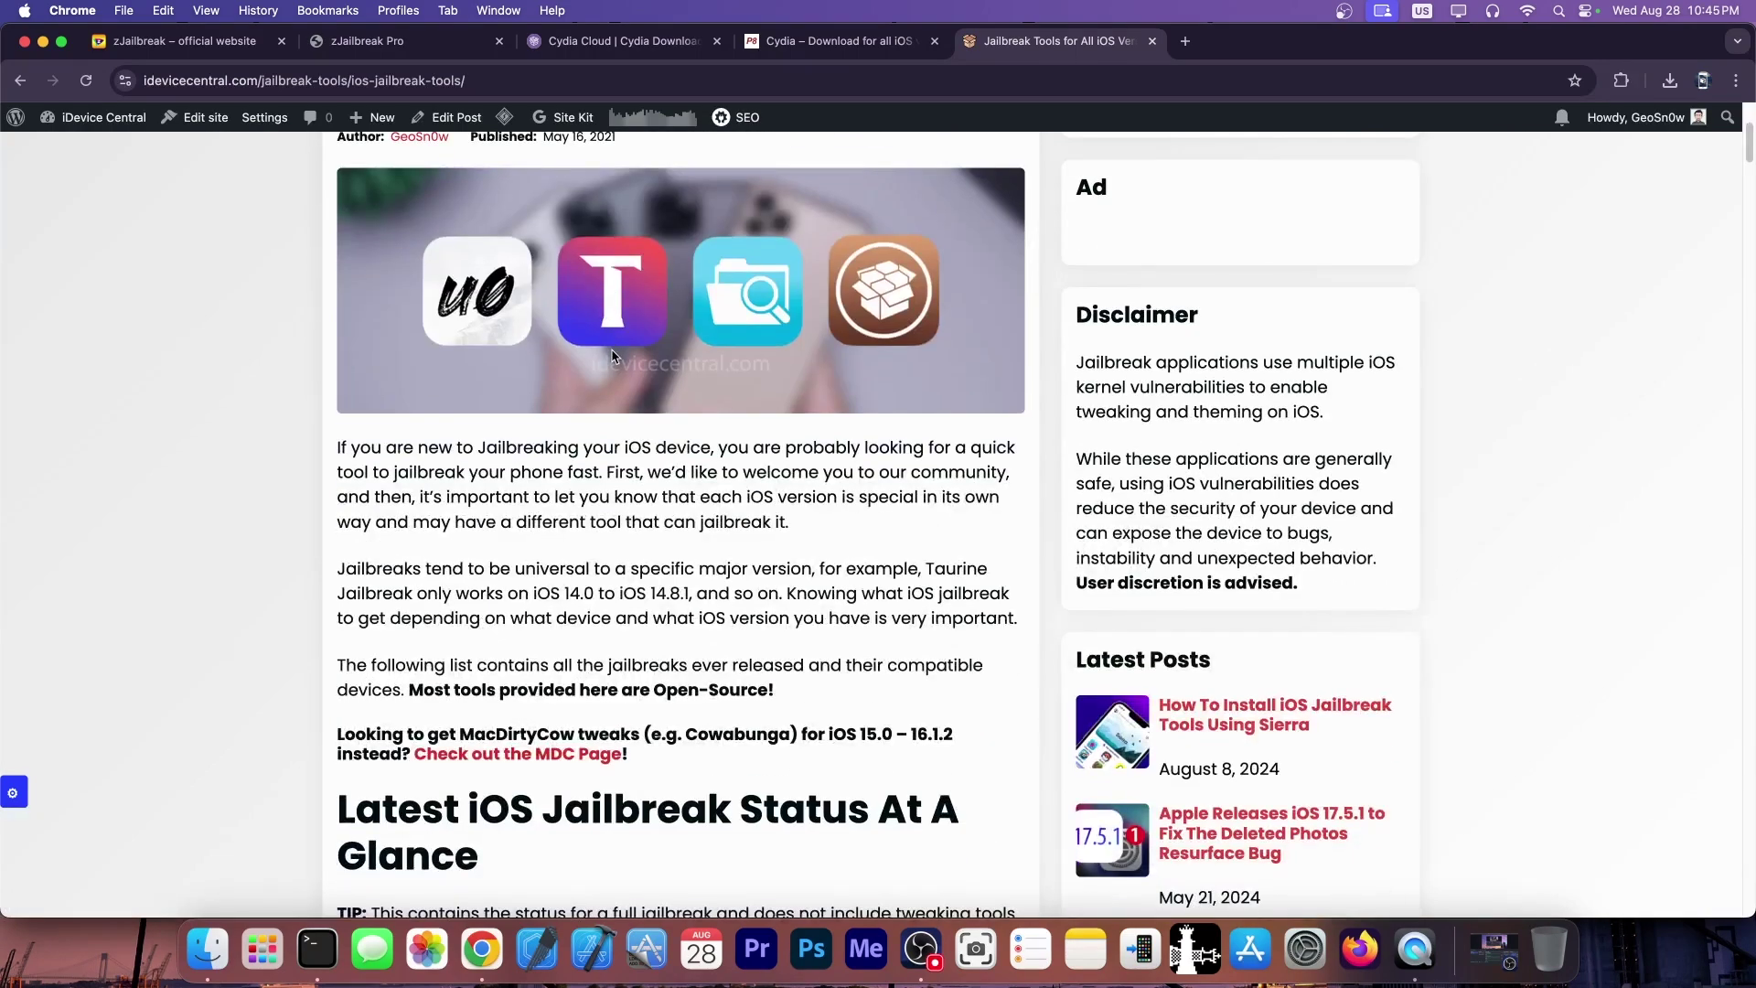
{"action": "scroll", "coordinate": [613, 357], "scroll_direction": "down", "scroll_amount": 5}
{"action": "scroll", "coordinate": [609, 370], "scroll_direction": "down", "scroll_amount": 3}
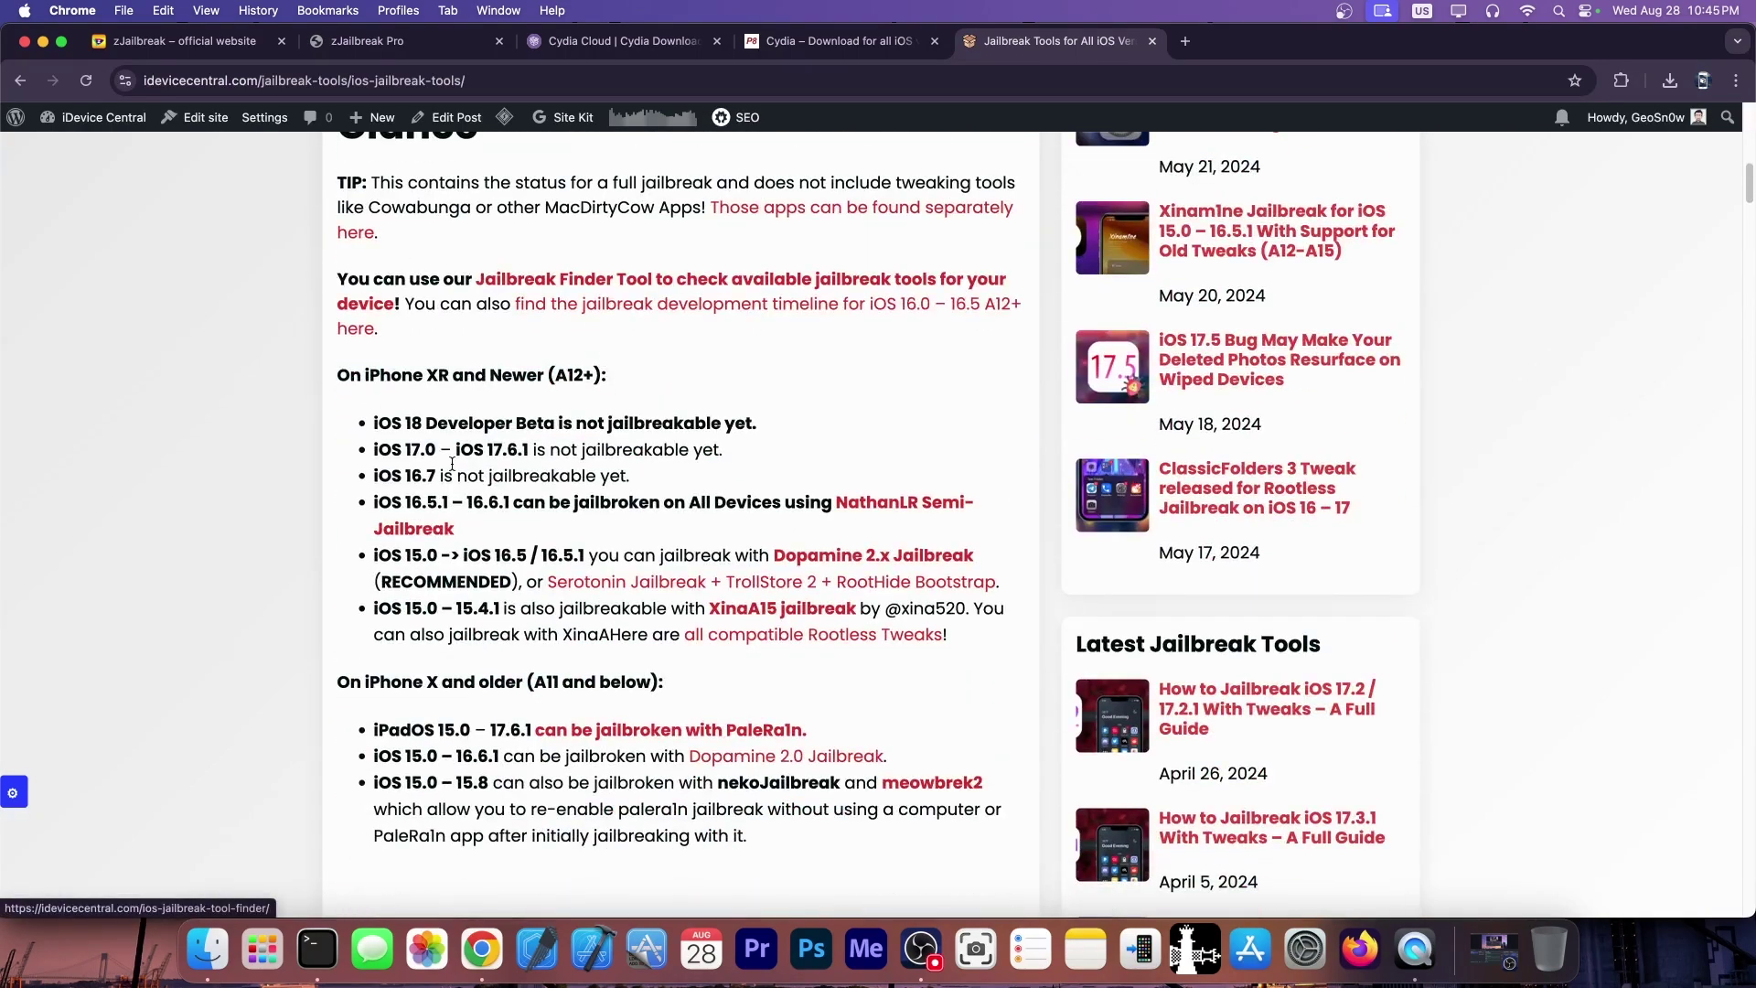
{"action": "scroll", "coordinate": [618, 503], "scroll_direction": "down", "scroll_amount": 1}
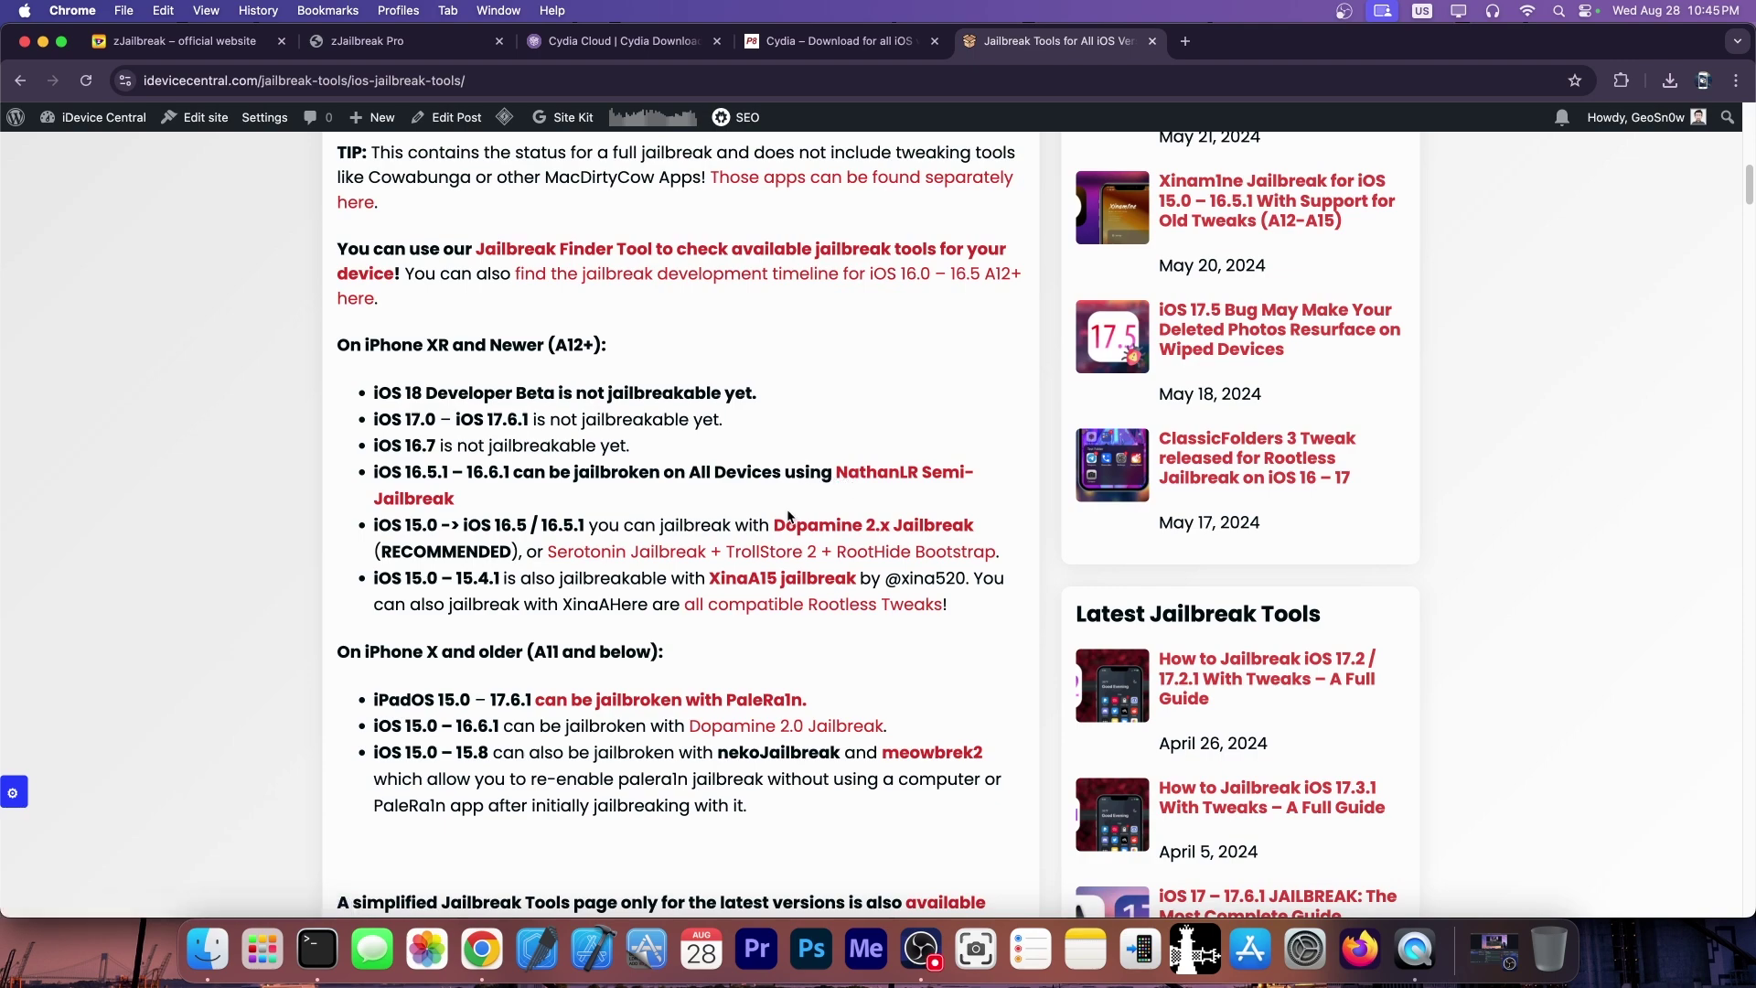
{"action": "scroll", "coordinate": [709, 578], "scroll_direction": "down", "scroll_amount": 1}
{"action": "scroll", "coordinate": [728, 535], "scroll_direction": "down", "scroll_amount": 2}
{"action": "scroll", "coordinate": [747, 480], "scroll_direction": "down", "scroll_amount": 1}
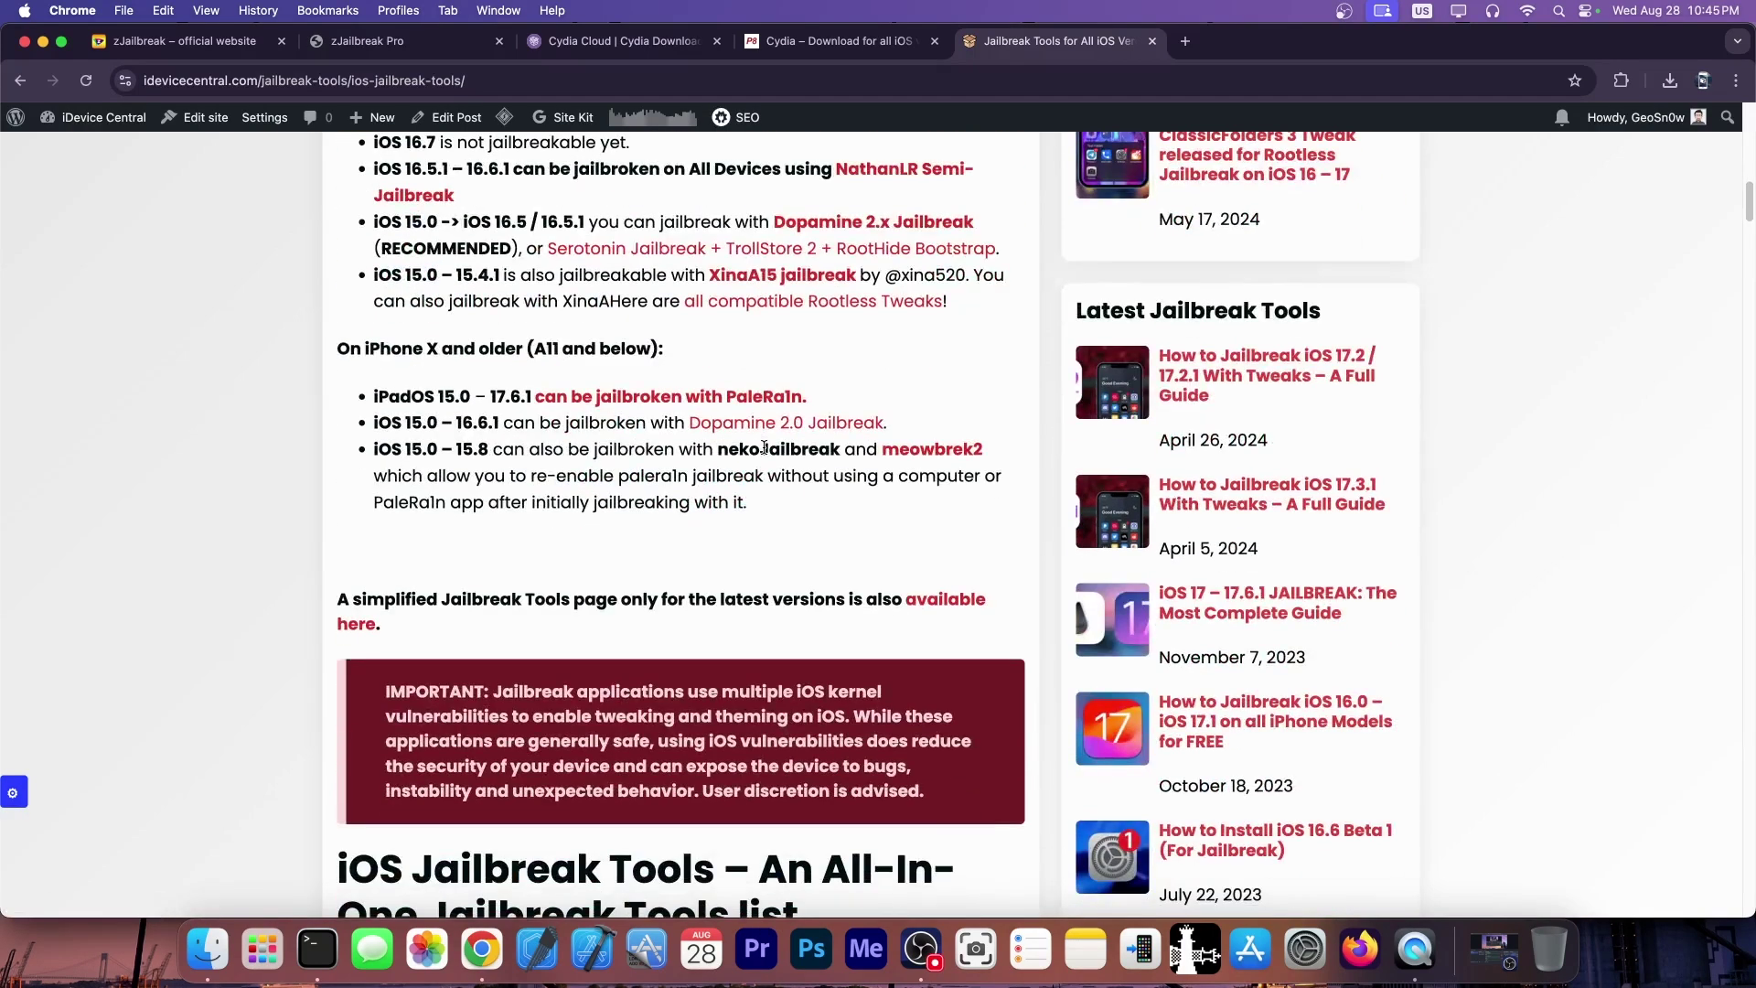
{"action": "scroll", "coordinate": [764, 447], "scroll_direction": "down", "scroll_amount": 1}
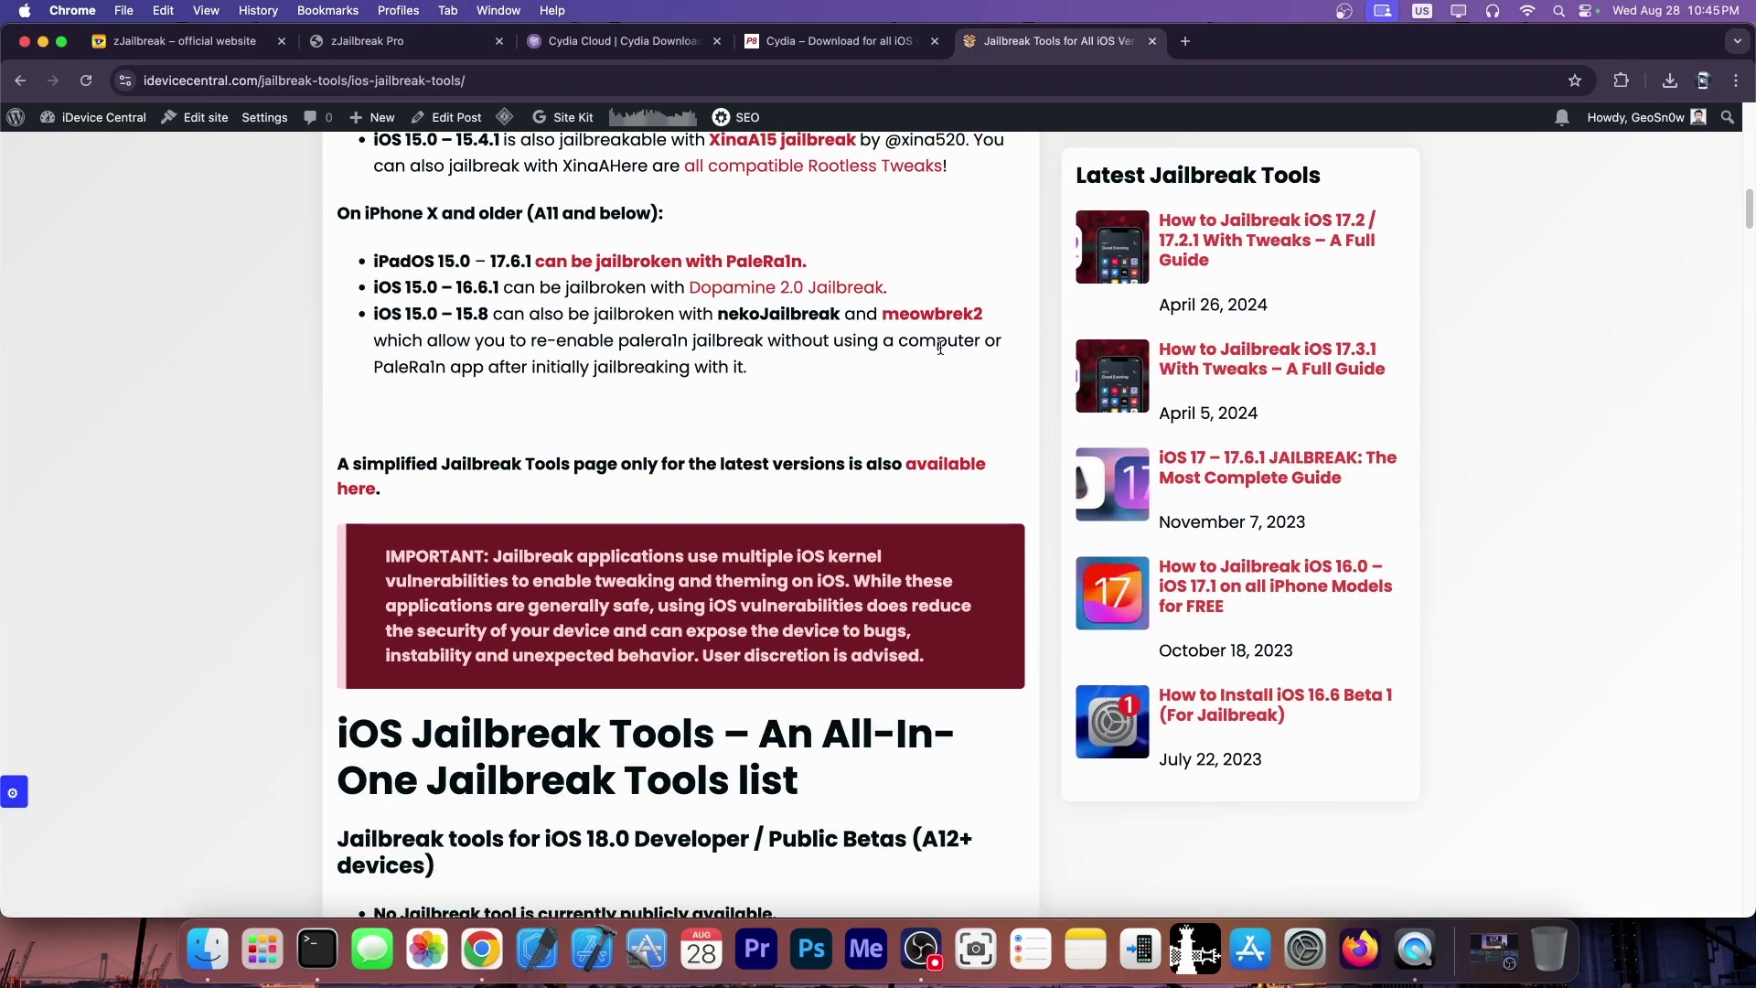
{"action": "scroll", "coordinate": [824, 411], "scroll_direction": "down", "scroll_amount": 4}
{"action": "scroll", "coordinate": [784, 414], "scroll_direction": "down", "scroll_amount": 1}
{"action": "scroll", "coordinate": [613, 410], "scroll_direction": "up", "scroll_amount": 1}
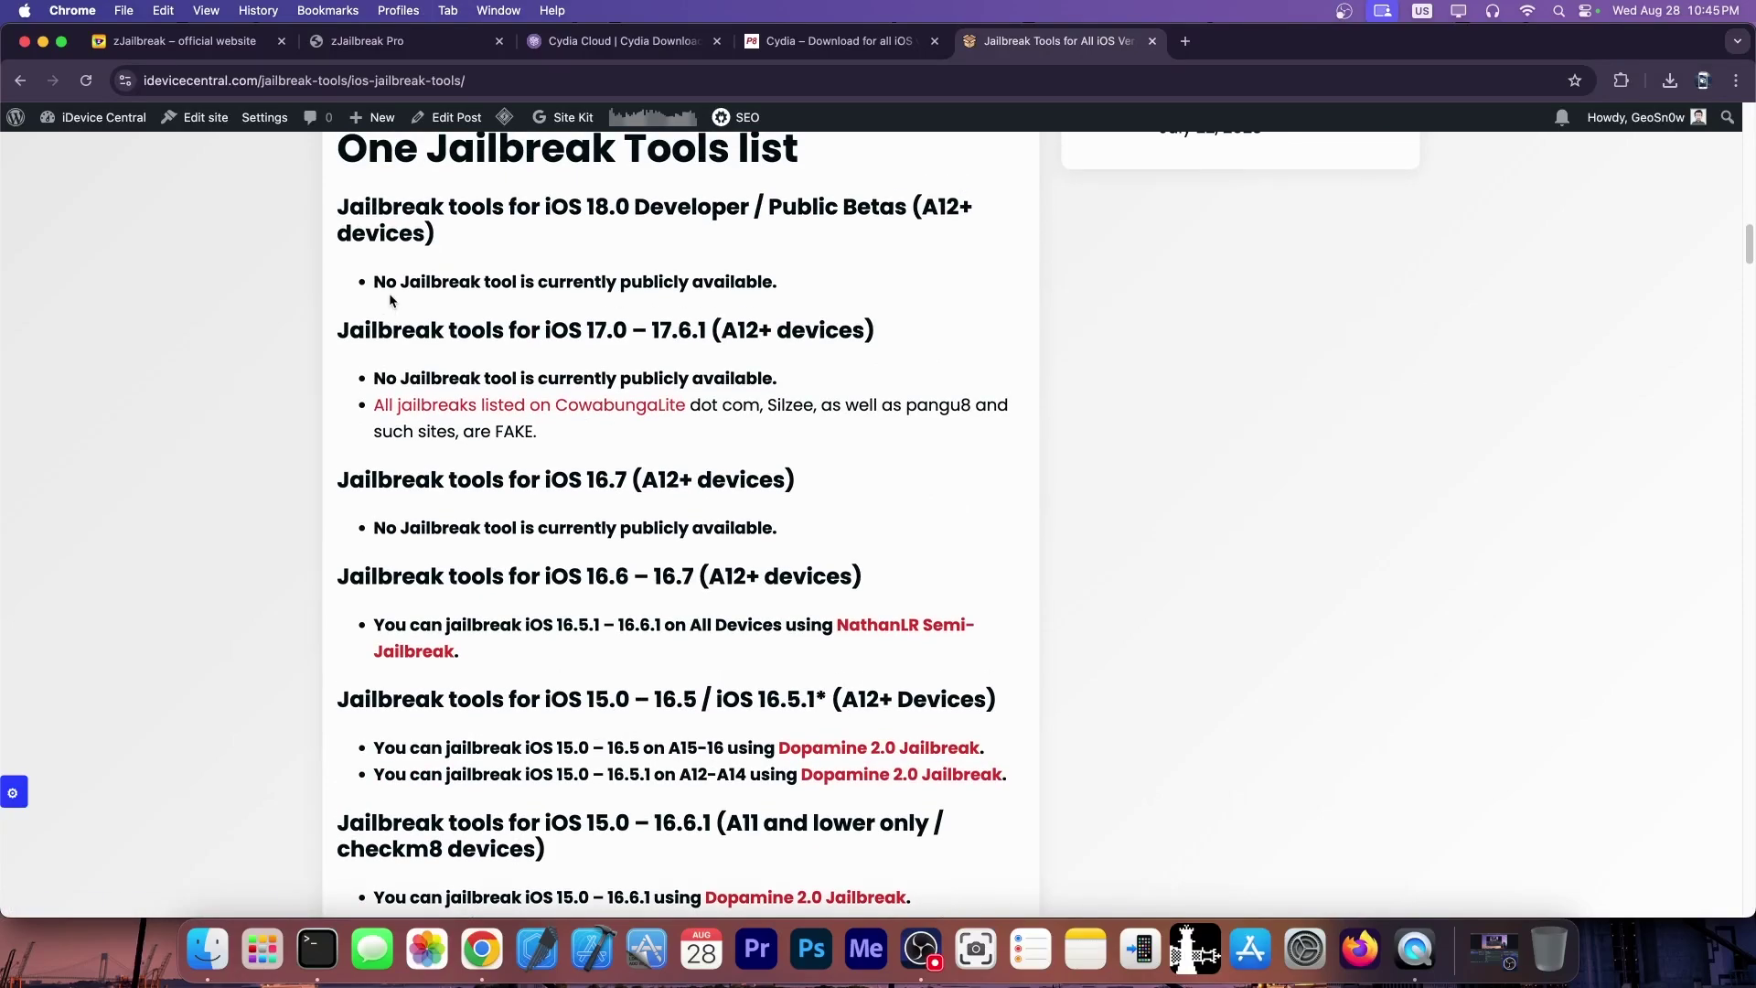
Highlight iDevice Central's 'No Jailbreak tool' line for iOS 18.0, then clear the selection
{"action": "left_click_drag", "start_coordinate": [379, 281], "coordinate": [759, 281]}
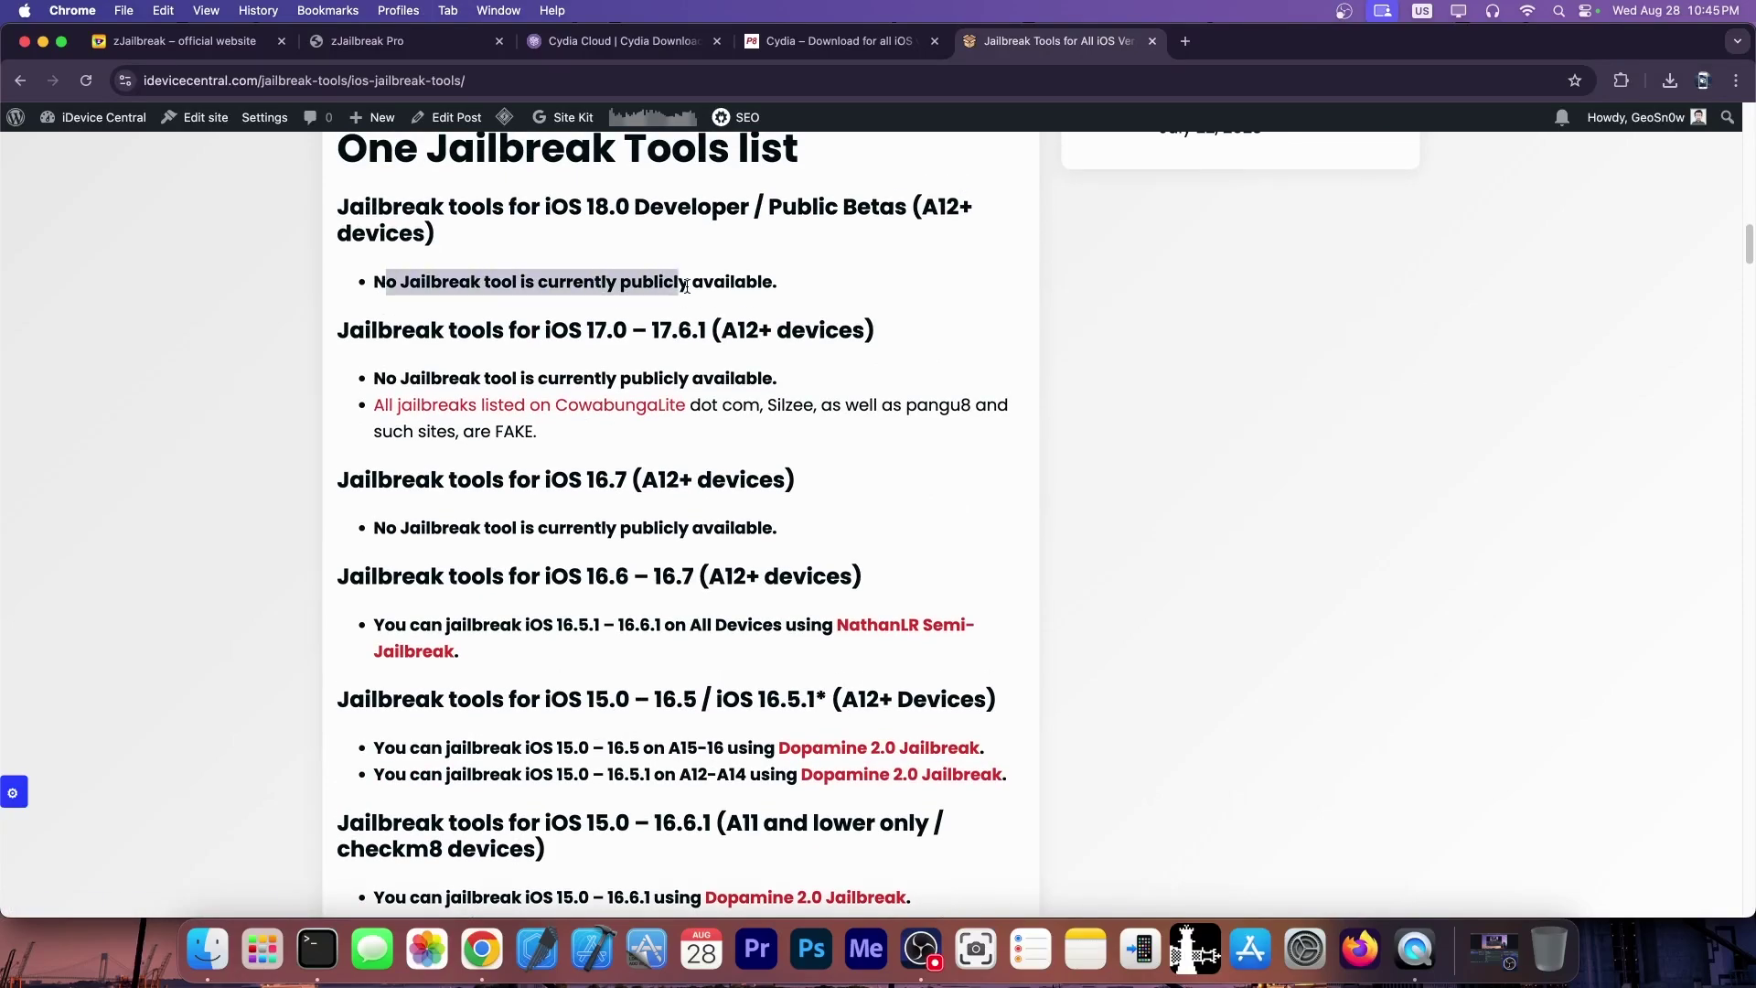
{"action": "left_click", "coordinate": [788, 284]}
{"action": "scroll", "coordinate": [789, 283], "scroll_direction": "up", "scroll_amount": 1}
{"action": "scroll", "coordinate": [792, 281], "scroll_direction": "up", "scroll_amount": 4}
{"action": "scroll", "coordinate": [788, 281], "scroll_direction": "up", "scroll_amount": 5}
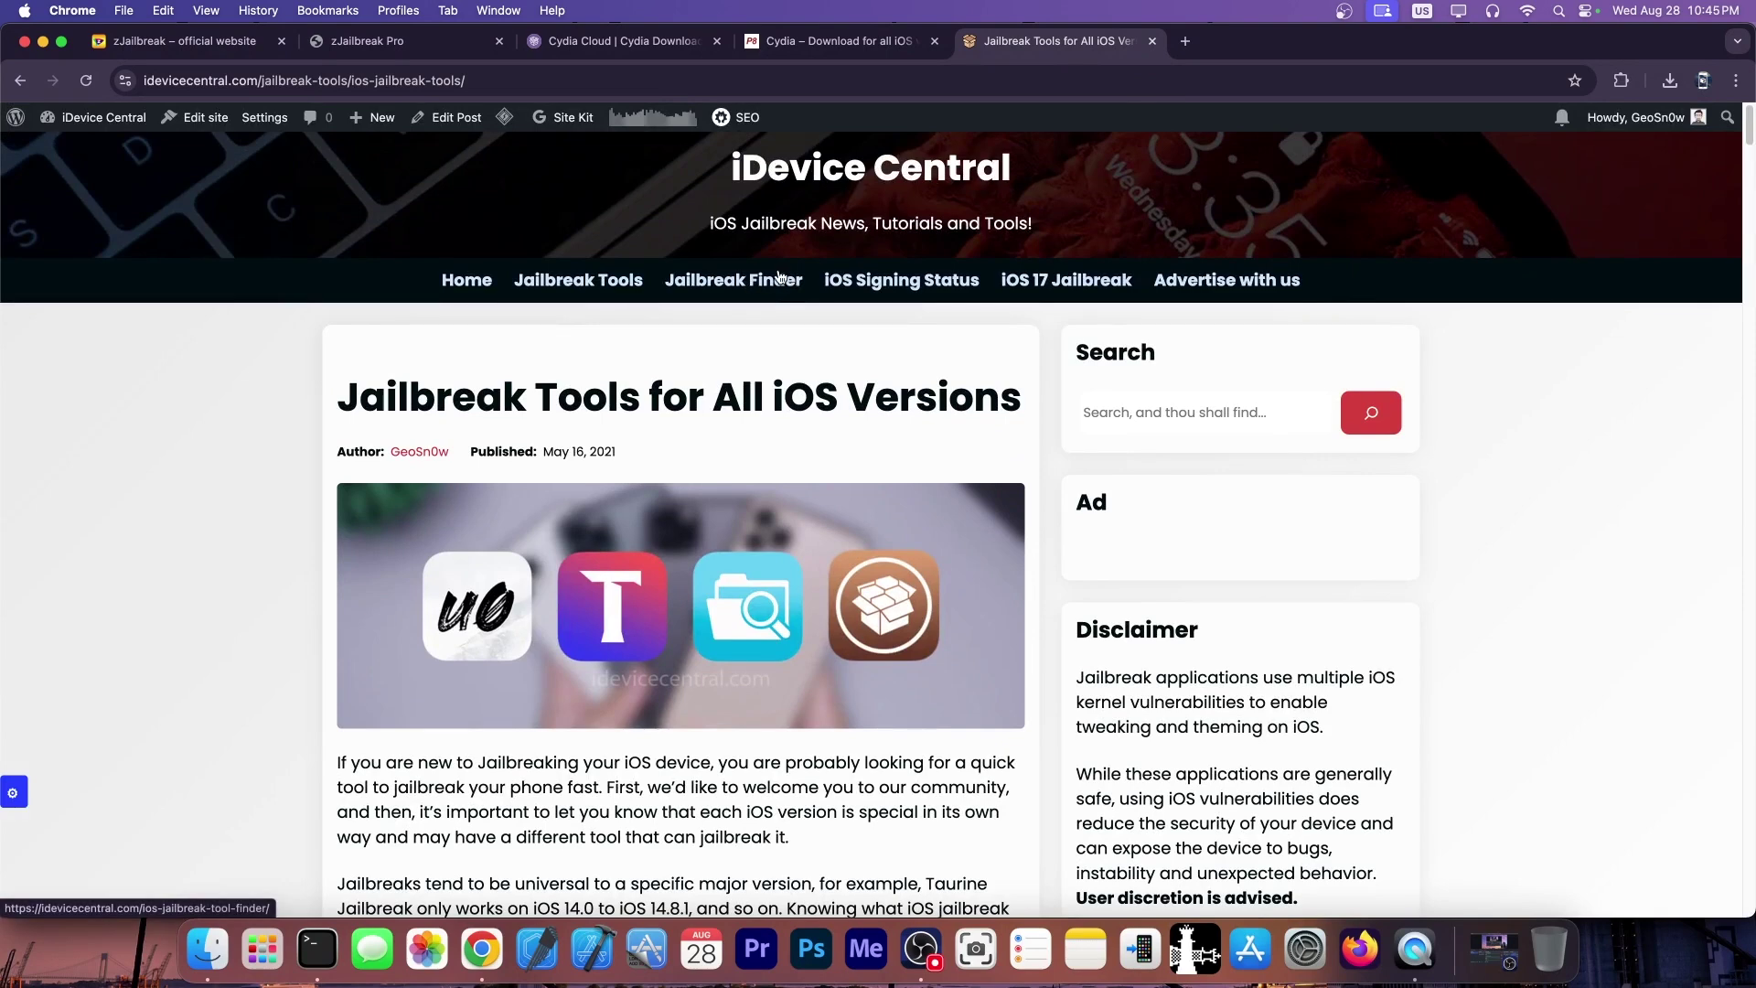
On the pangu8 Cydia page, highlight the iOS 18 beta heading and 'Cydia 2'
{"action": "left_click", "coordinate": [847, 54]}
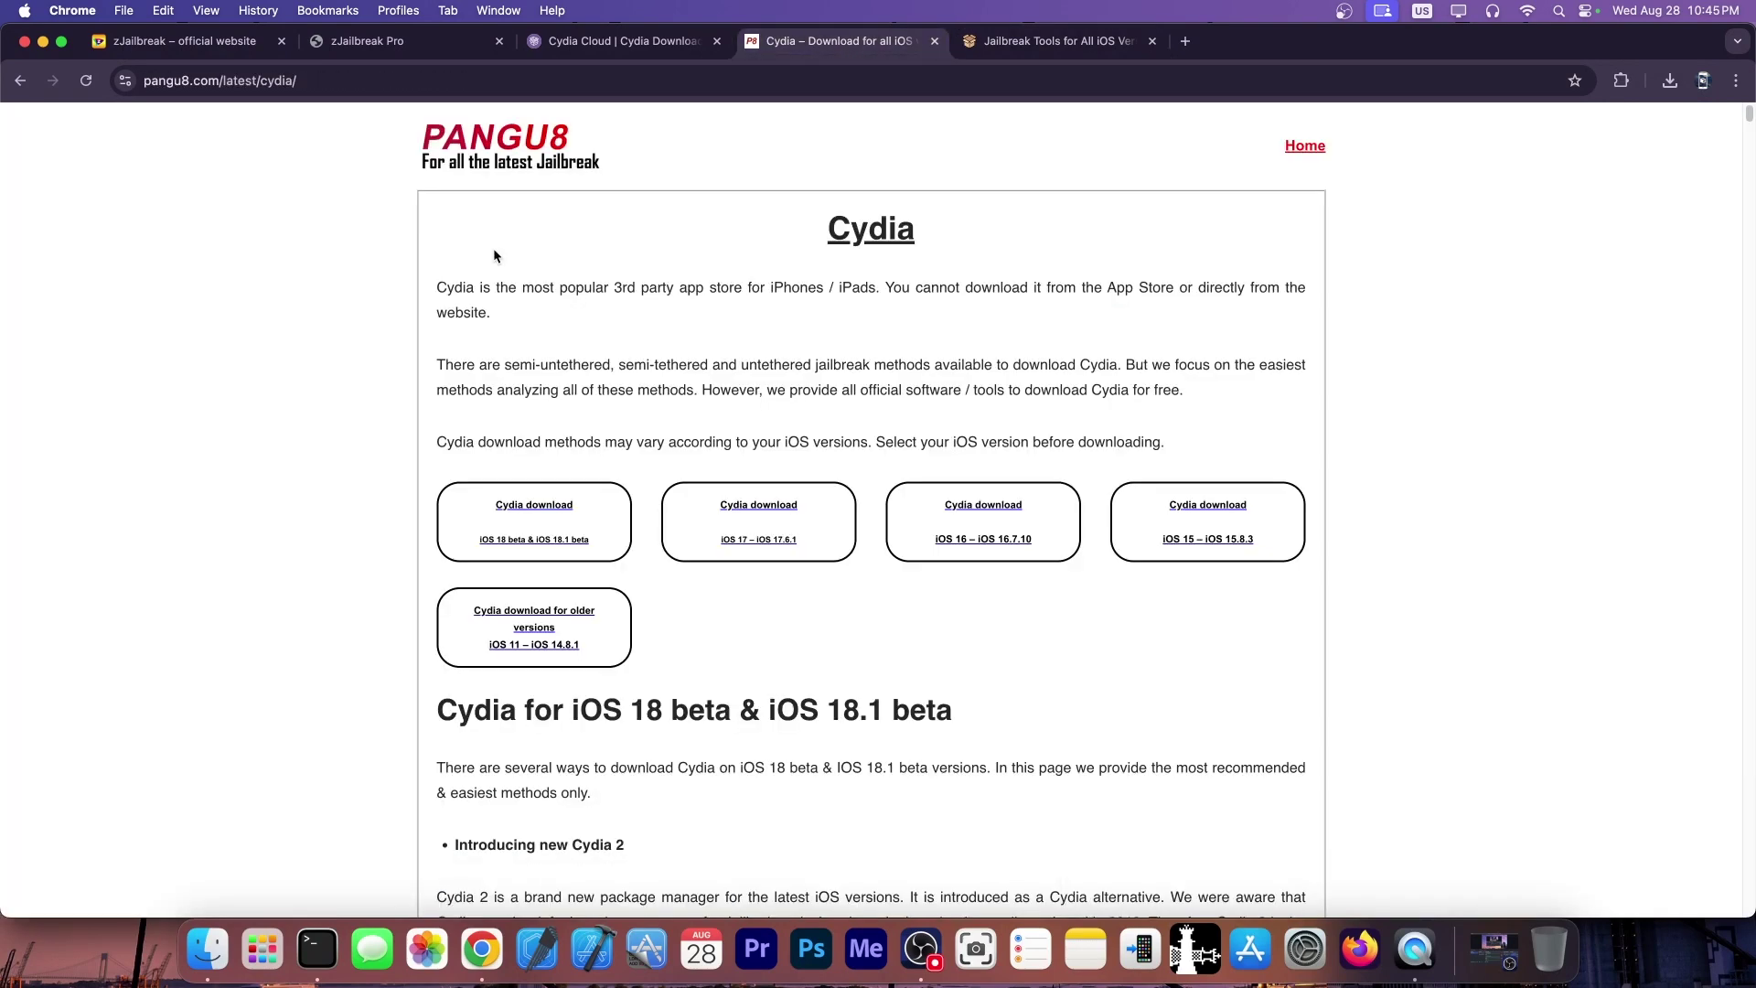
{"action": "scroll", "coordinate": [624, 349], "scroll_direction": "down", "scroll_amount": 5}
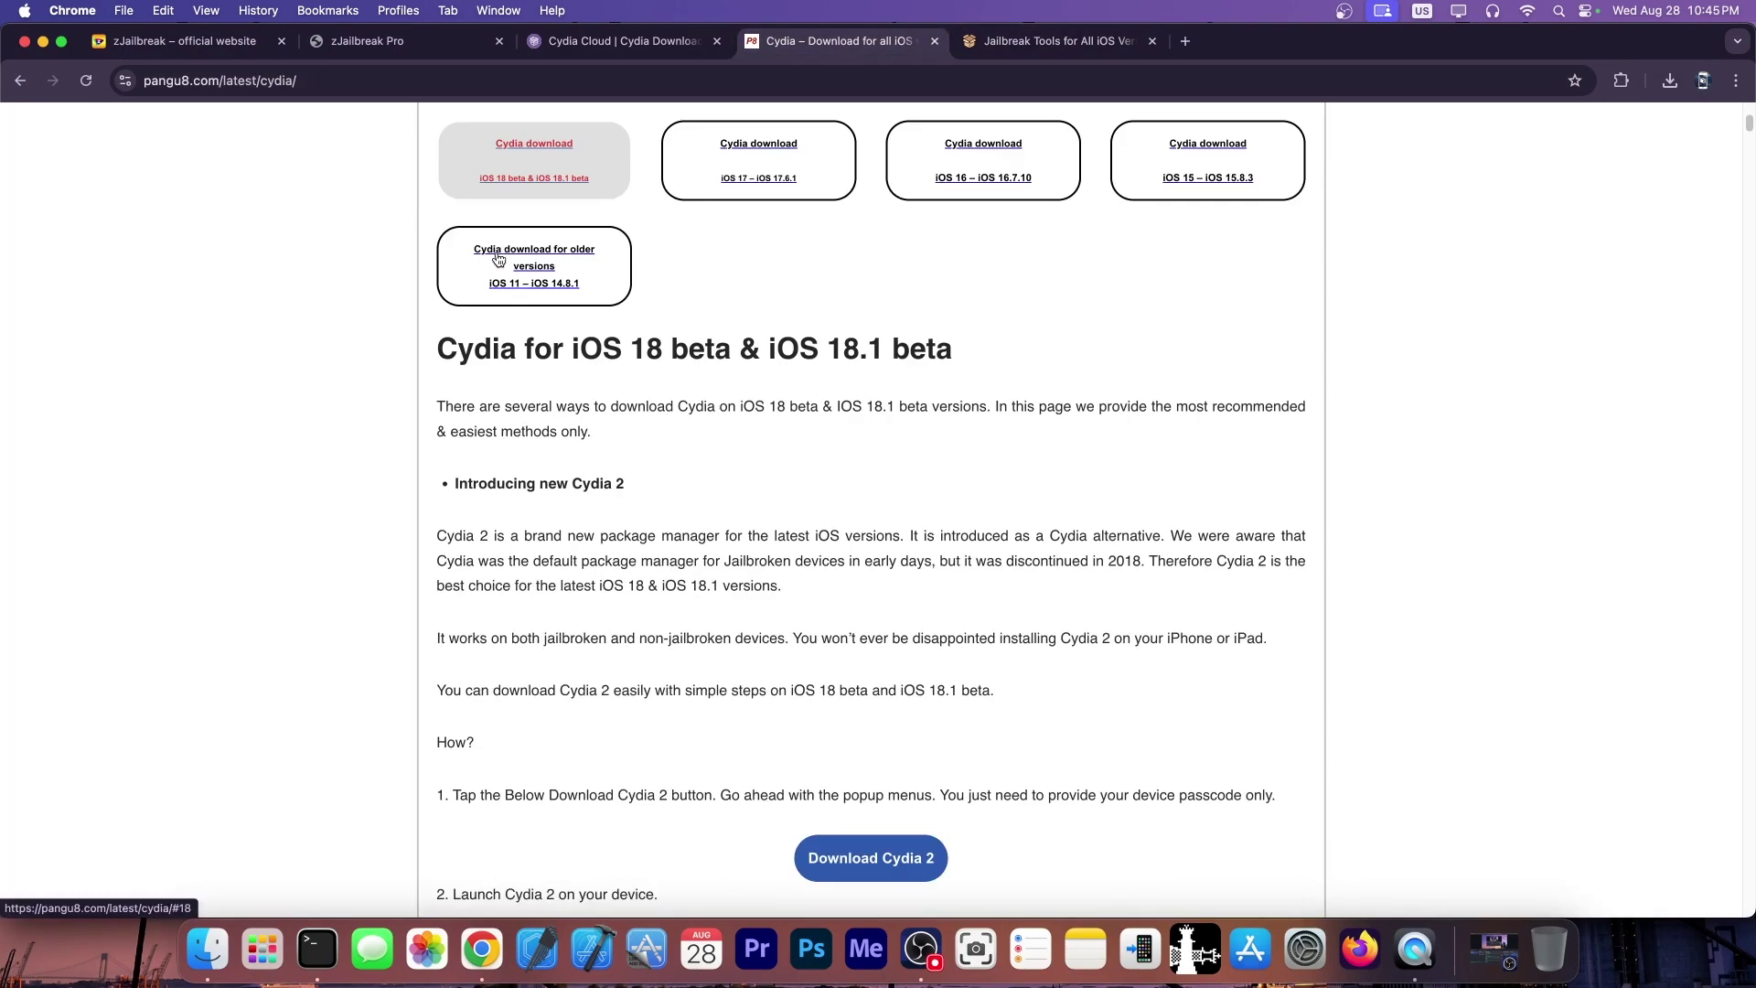
{"action": "left_click_drag", "start_coordinate": [625, 349], "coordinate": [1014, 334]}
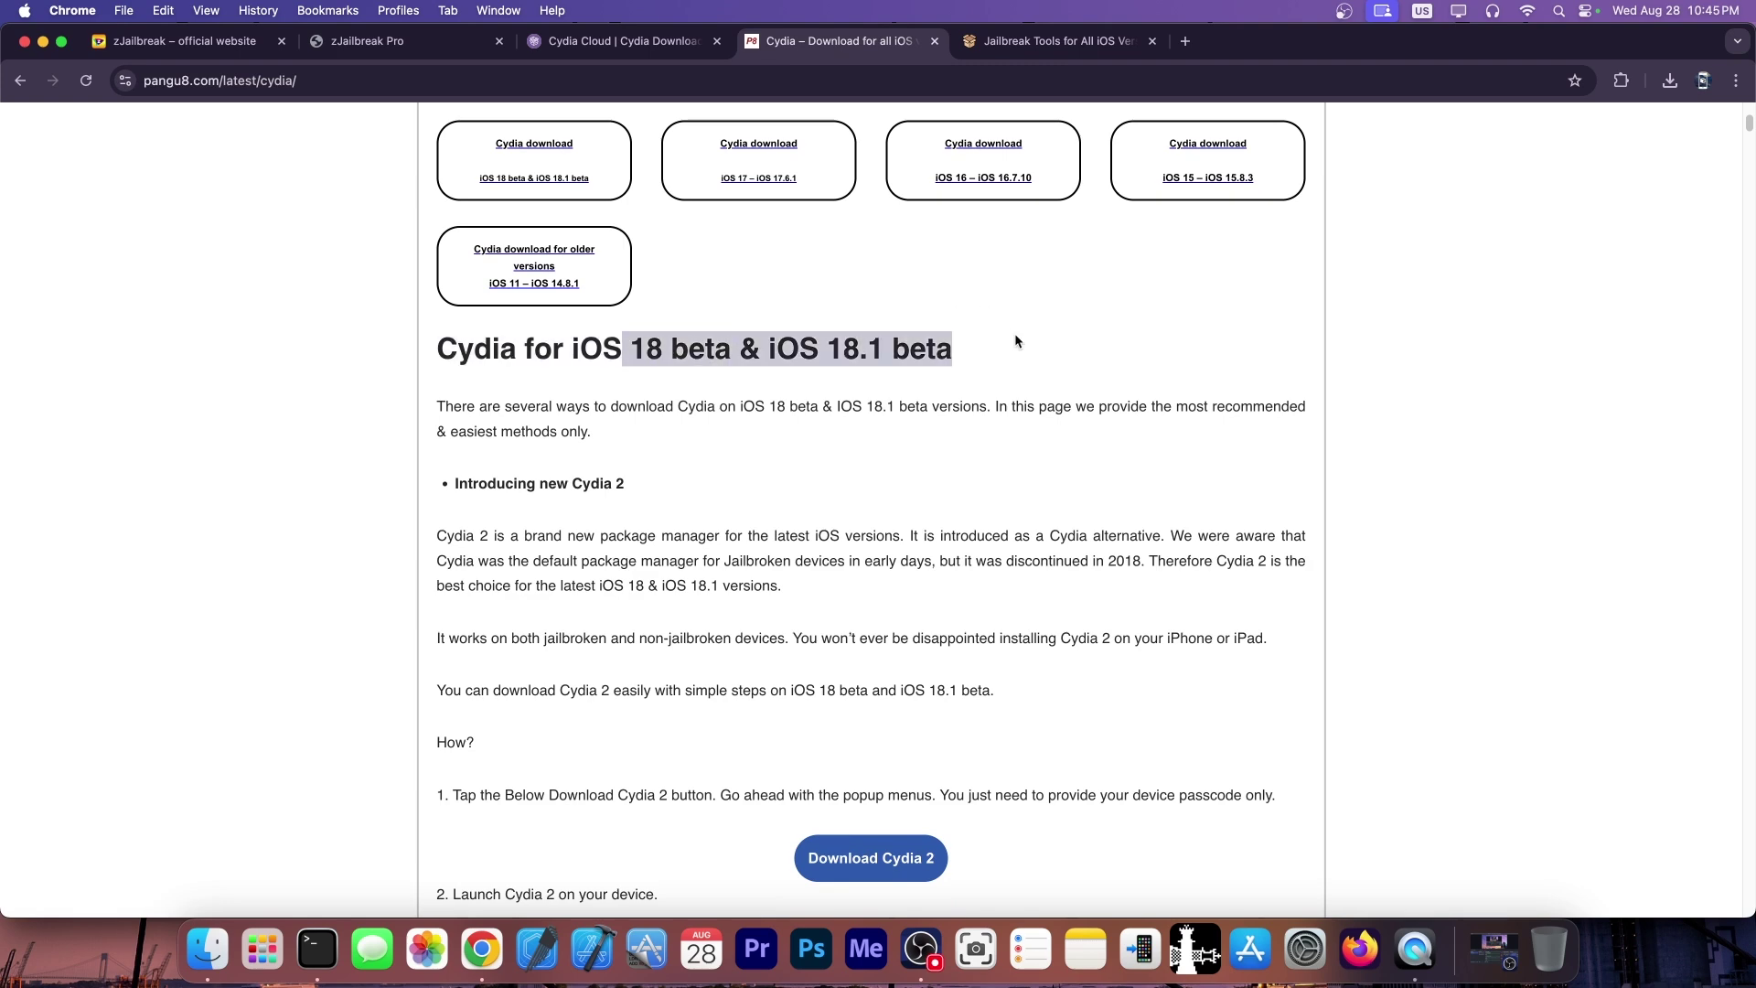
{"action": "left_click_drag", "start_coordinate": [604, 496], "coordinate": [574, 483]}
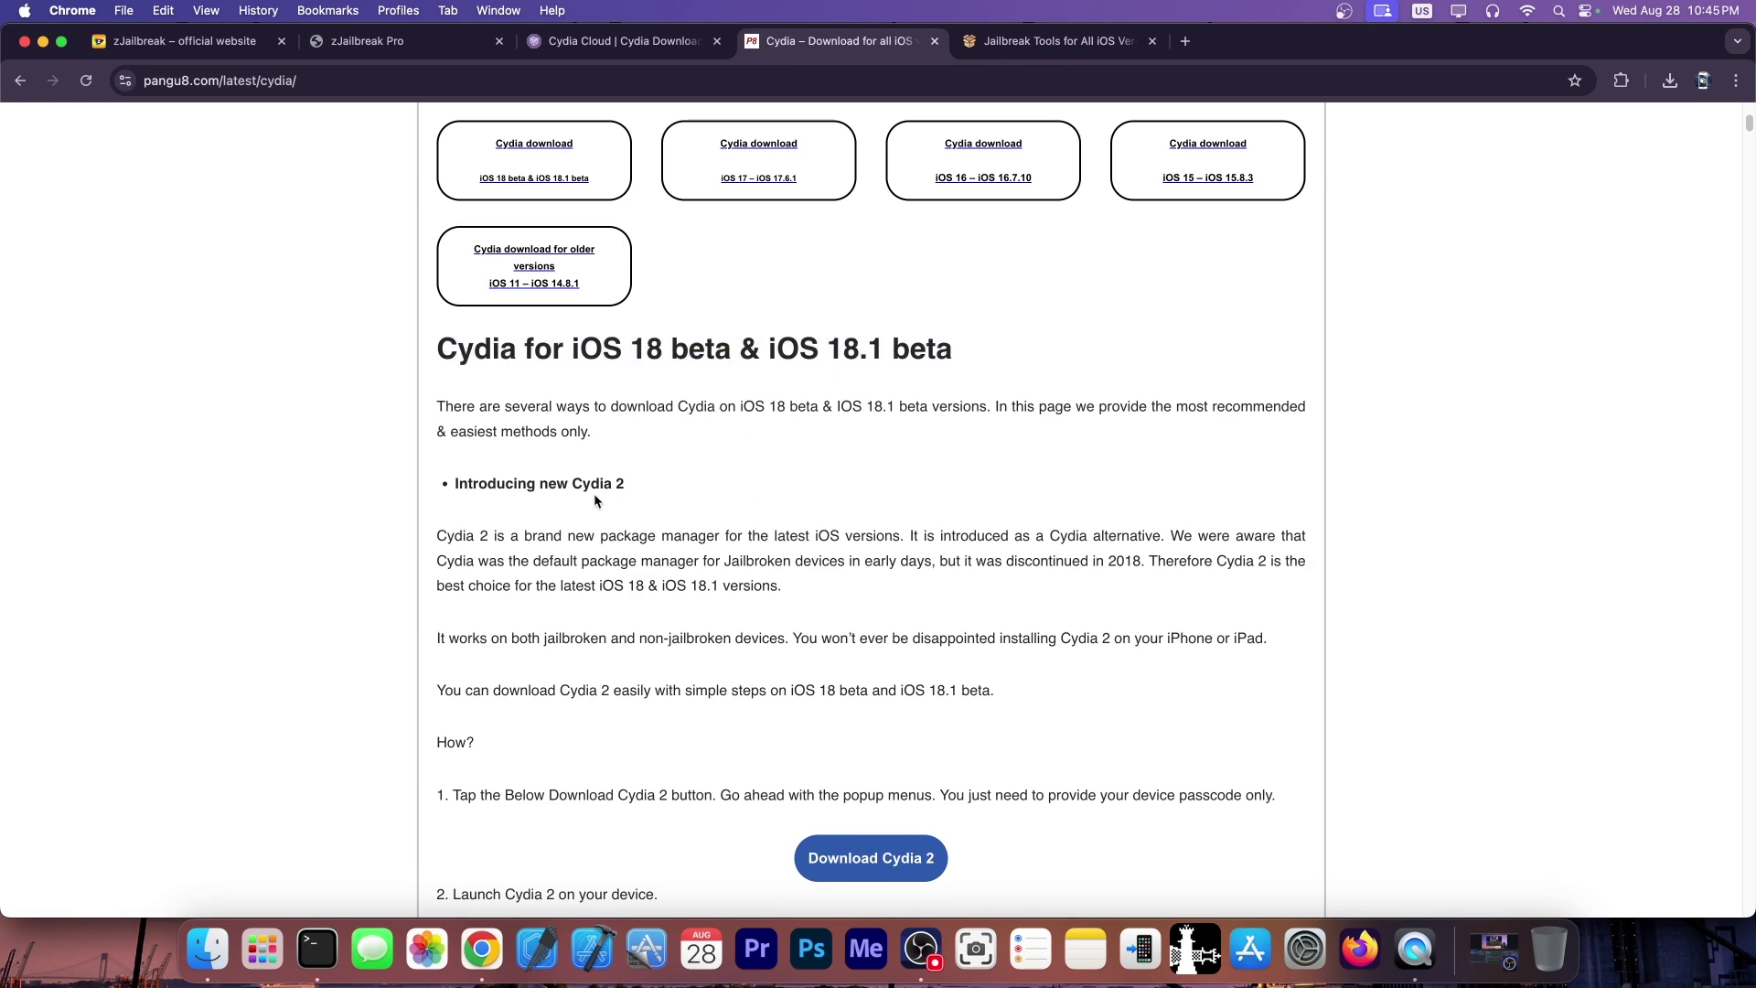